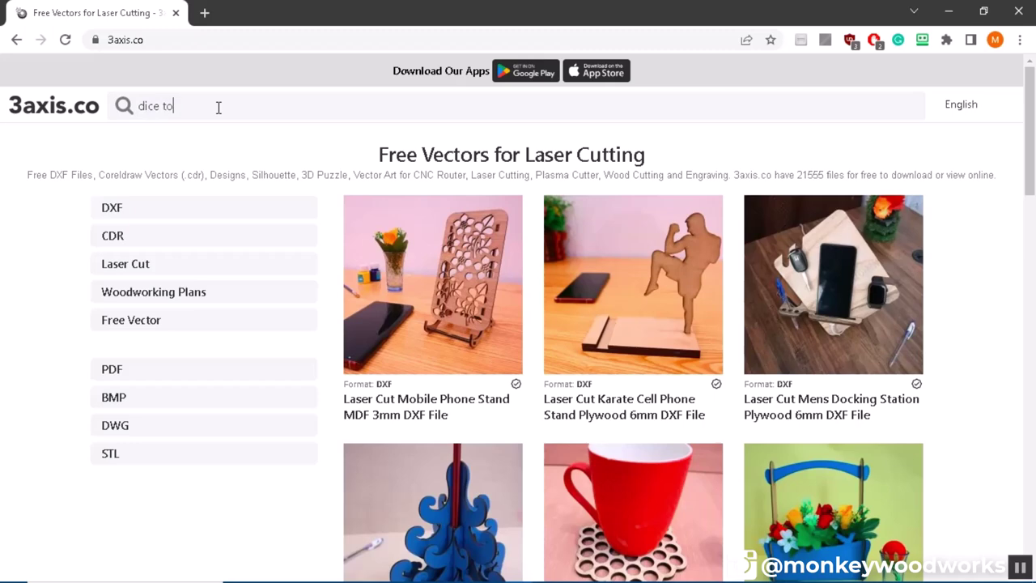
Search 3axis.co for 'dice tower' and scroll through the results
type("wer")
key("Return")
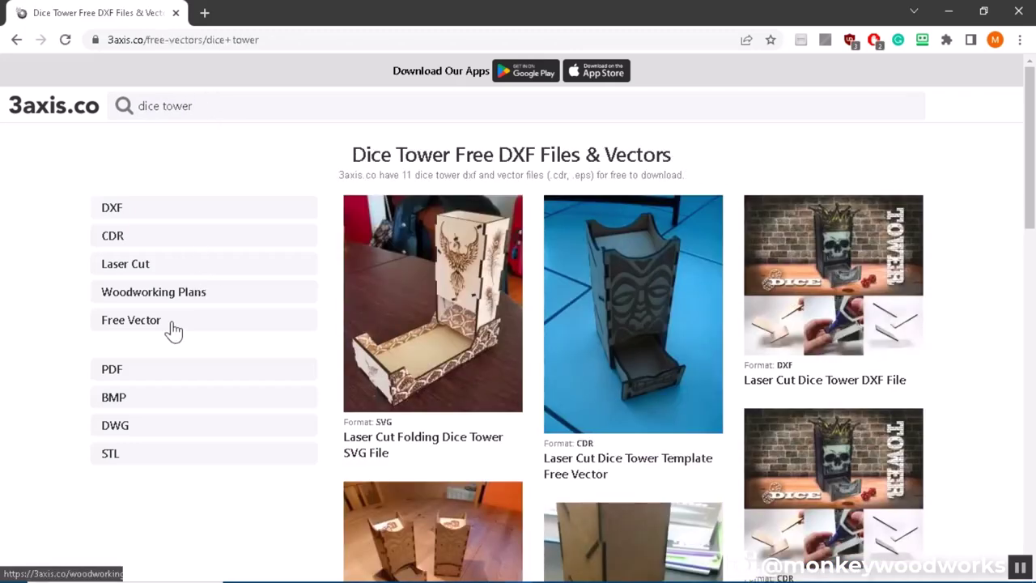
scroll(271, 411, "down", 2)
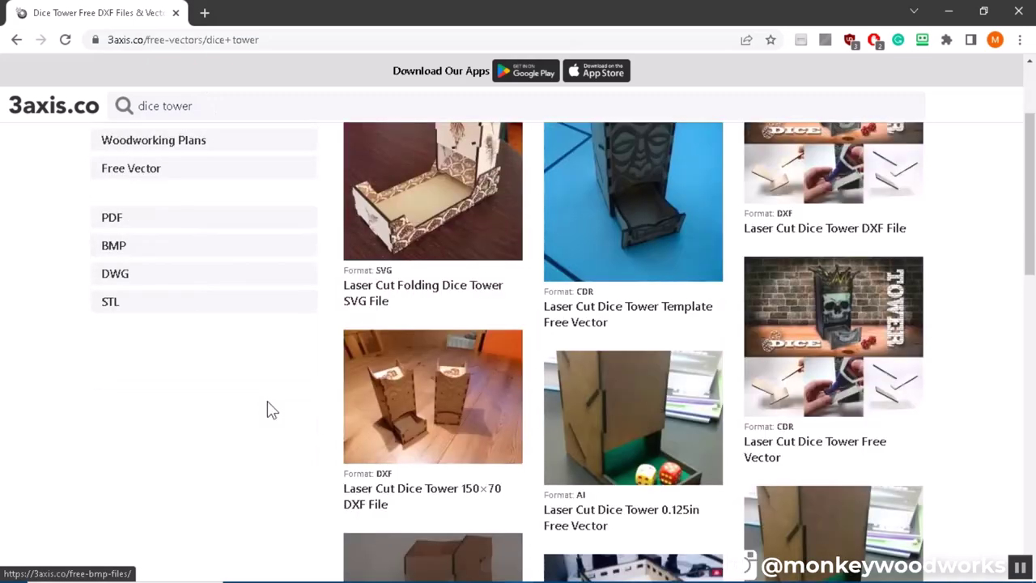
scroll(271, 408, "down", 2)
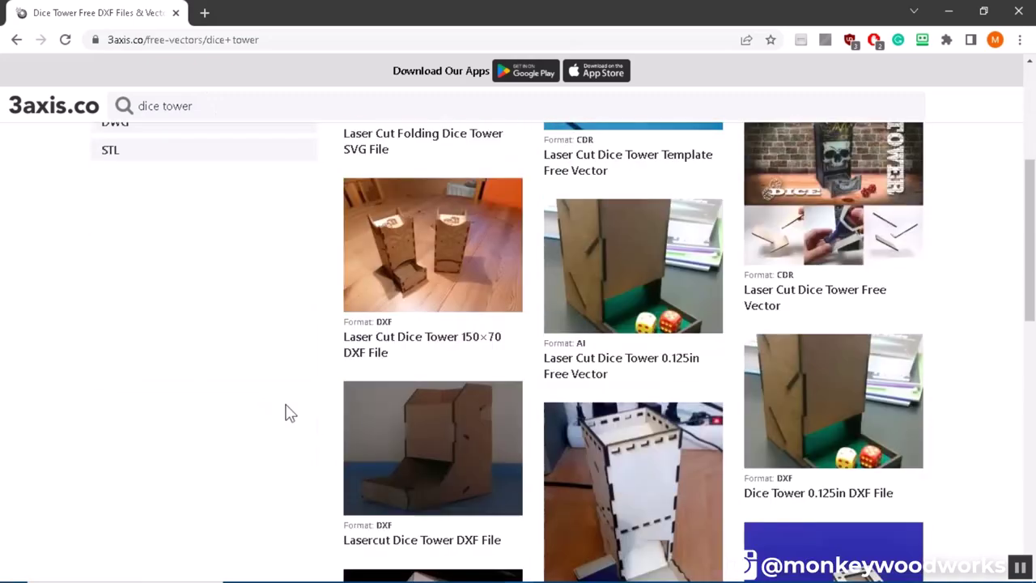
View the Laser Cut Dice Tower 0.125in AI design, then return to the search results
left_click(622, 260)
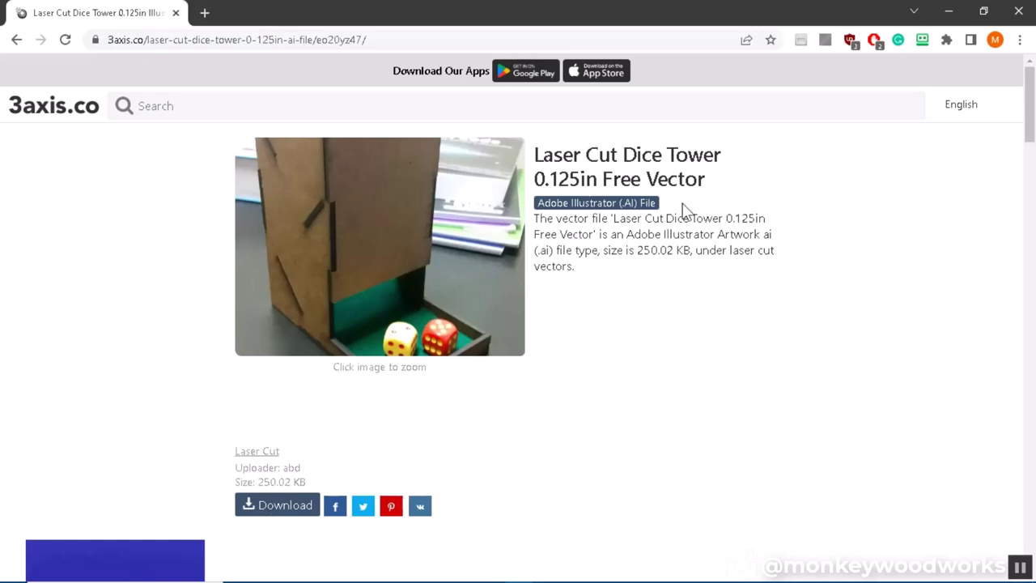
left_click(16, 40)
scroll(582, 373, "down", 1)
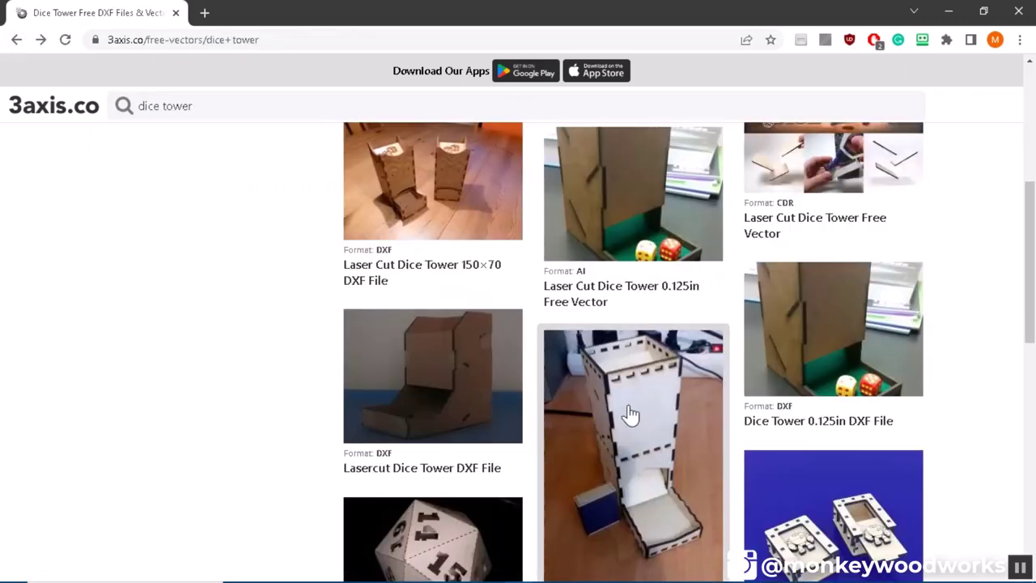
scroll(629, 414, "down", 1)
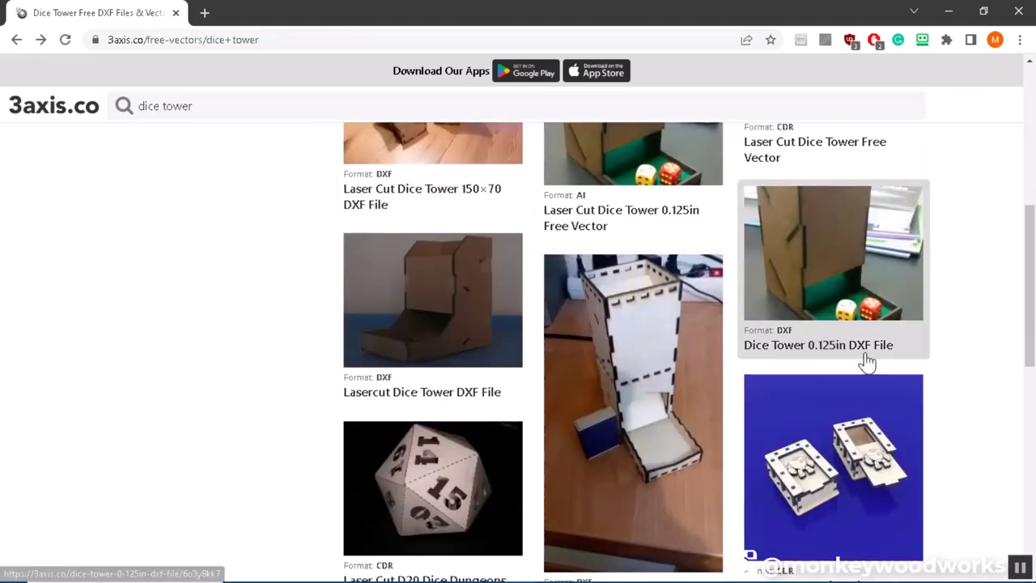
Open the Dice Tower 0.125in DXF File page and download its .dxf file
left_click(852, 288)
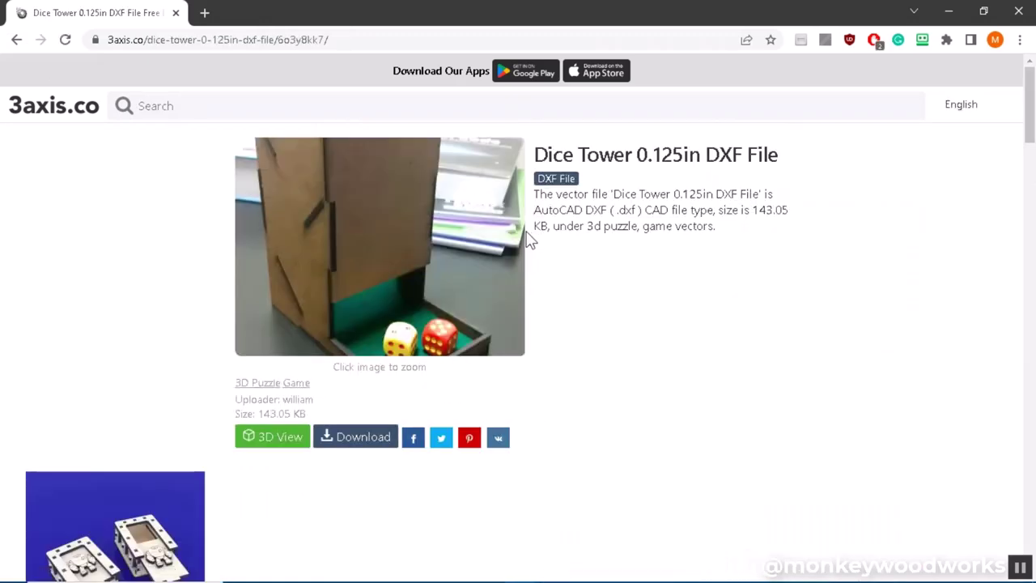
left_click(361, 445)
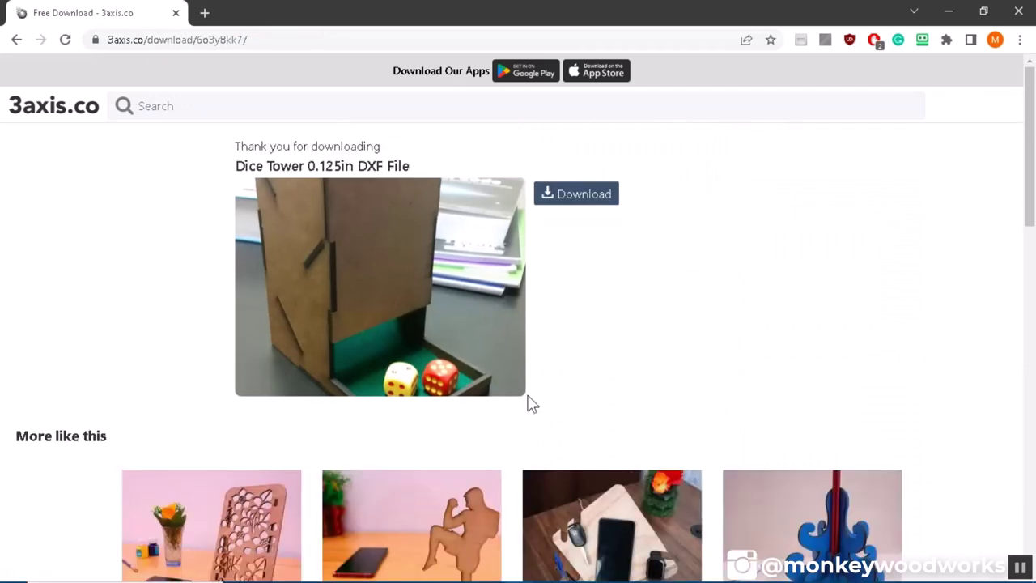
left_click(581, 202)
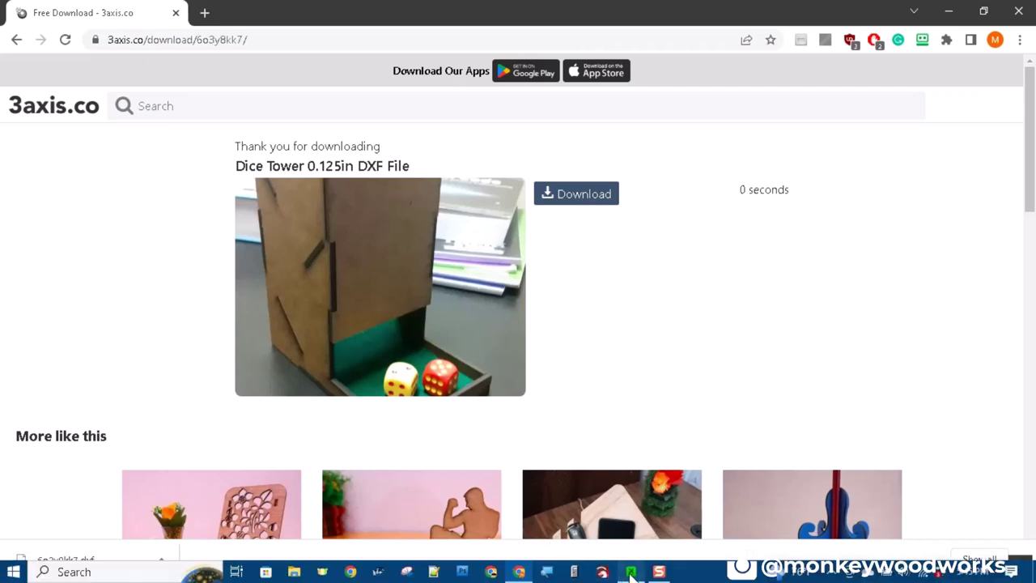
Import the downloaded dice tower .dxf into xTool Creative Space through Image
left_click(627, 573)
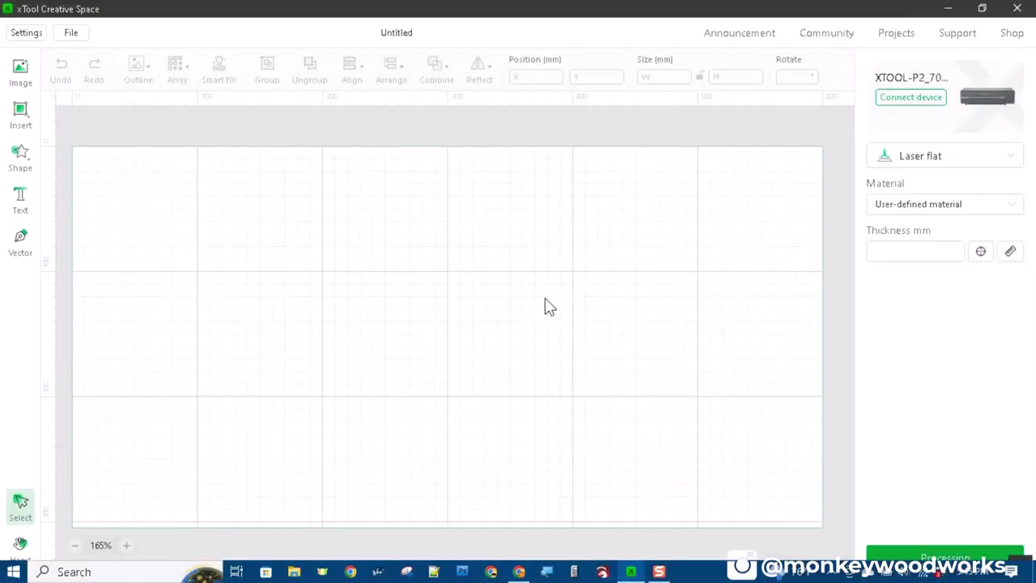
left_click(20, 78)
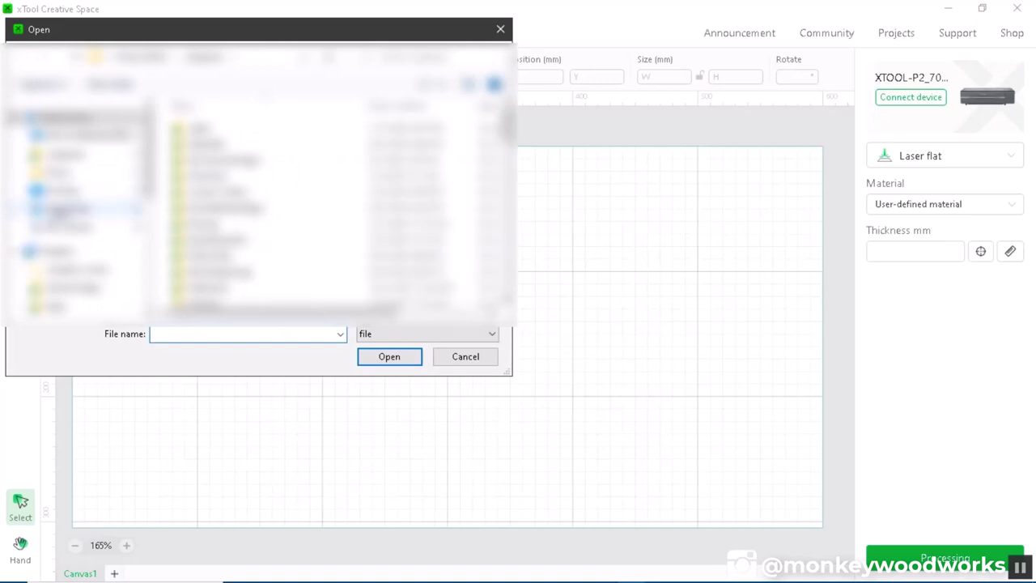
left_click(65, 209)
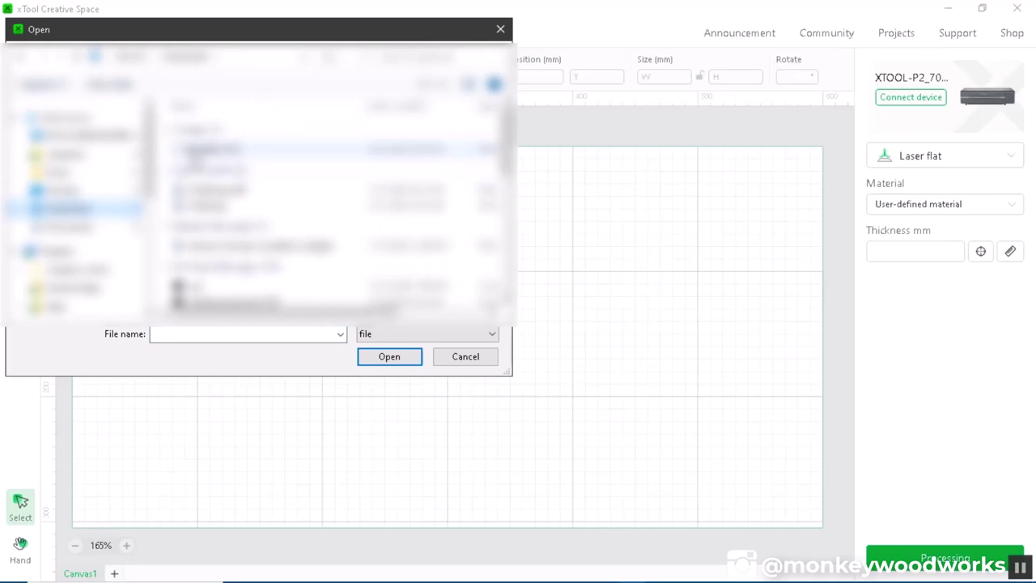
left_click(210, 149)
left_click(380, 359)
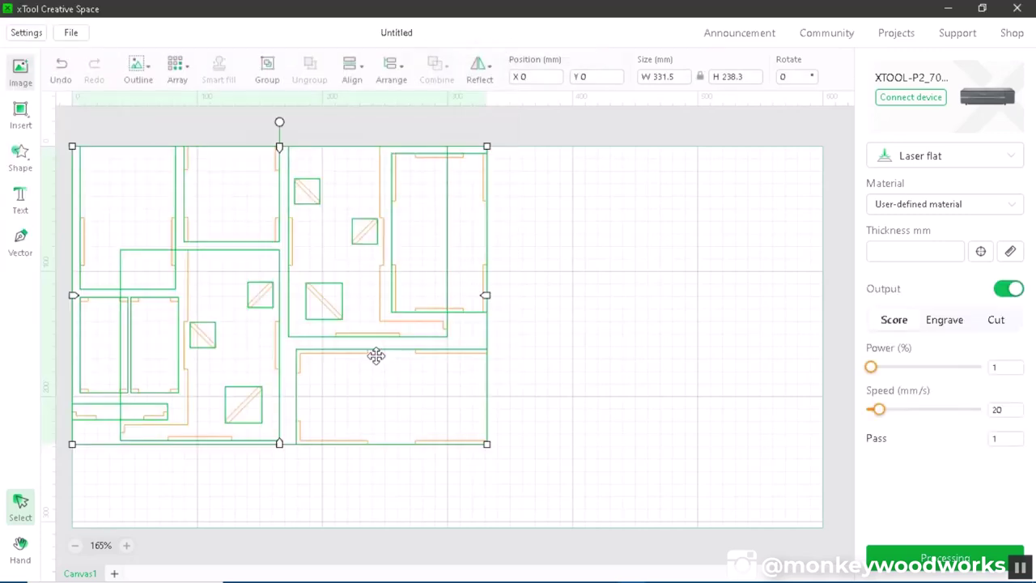
left_click(536, 411)
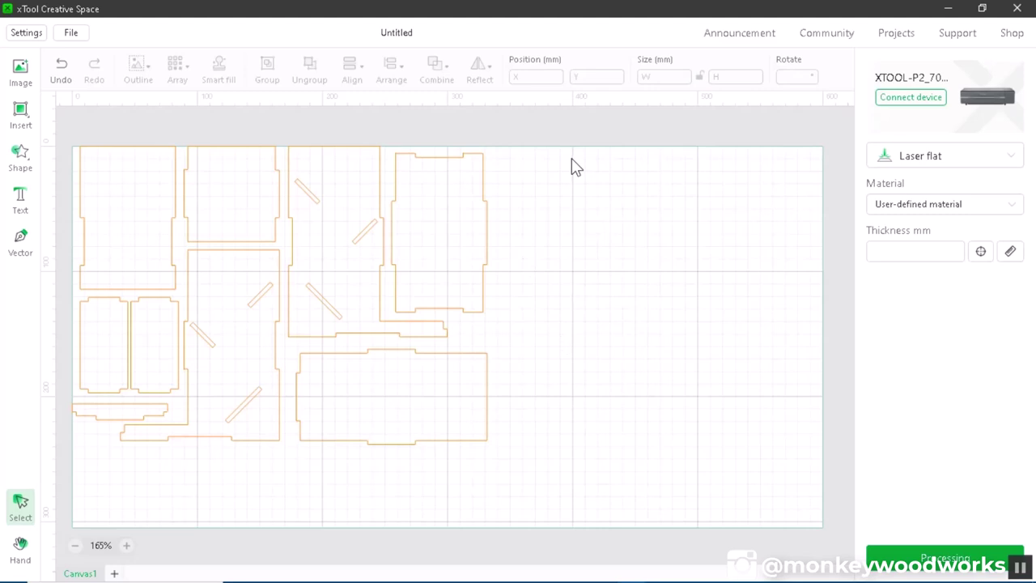
Draw a rectangle to the right of the dice tower parts
left_click(20, 120)
left_click(66, 145)
mouse_move(544, 179)
left_mouse_down()
mouse_move(580, 222)
mouse_move(730, 338)
left_mouse_up()
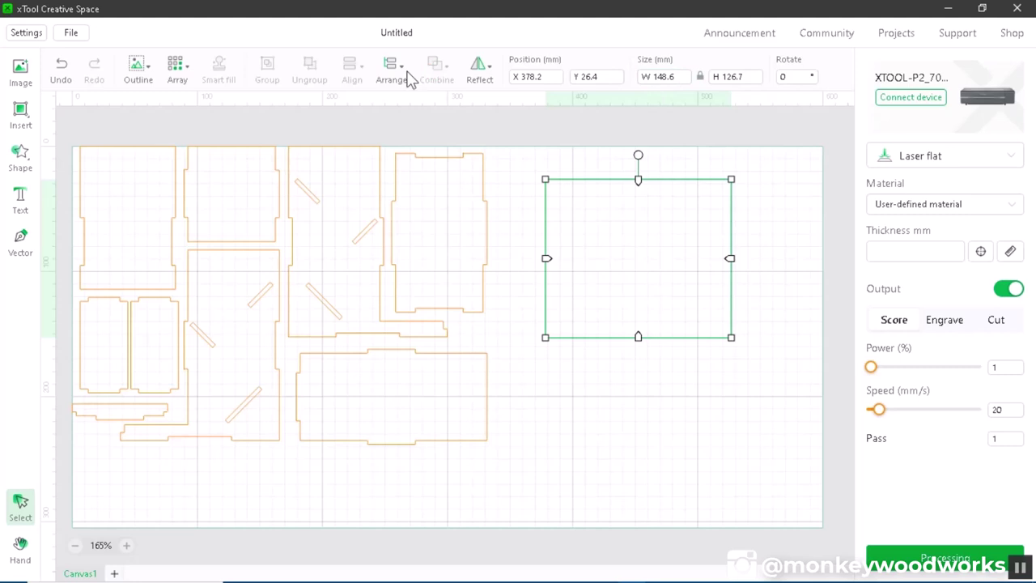
Switch the program's measurement units to inches
left_click(35, 38)
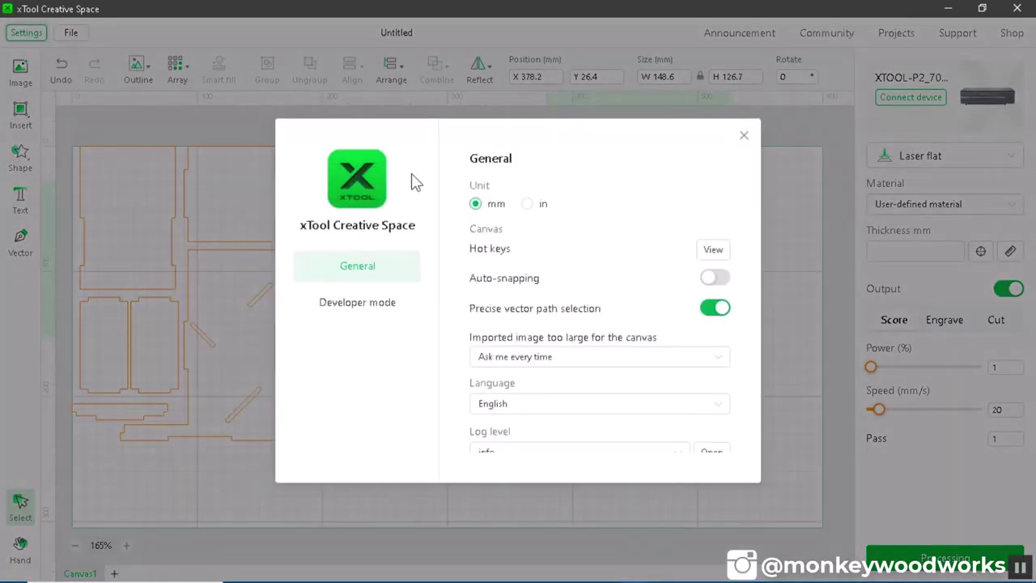
left_click(527, 204)
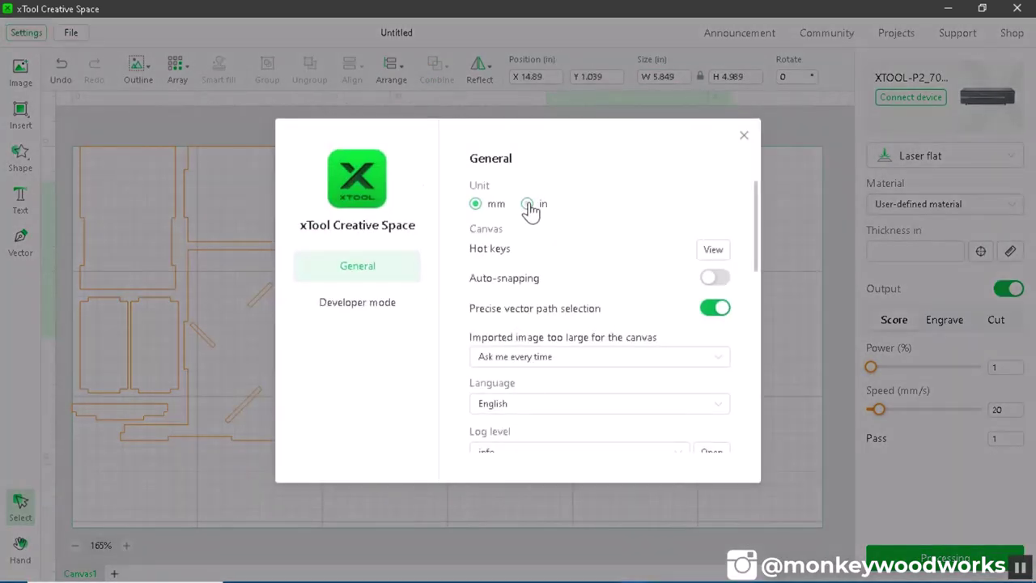
left_click(745, 138)
Resize the rectangle to 11.75 in wide and enter 11.75 in for its height
left_click(717, 162)
left_click_drag(652, 269, 647, 275)
left_click_drag(681, 78, 578, 76)
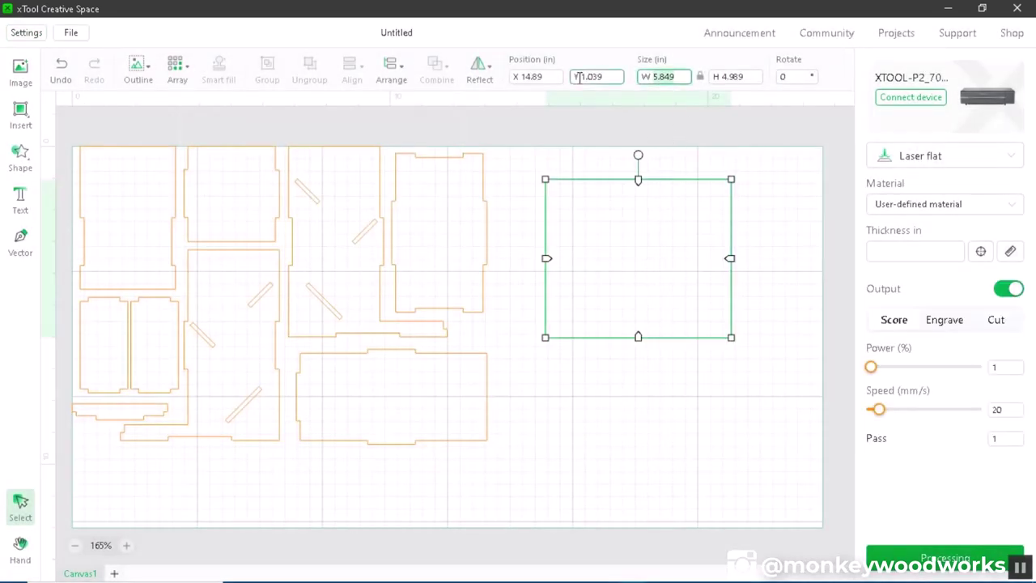
type("11.75")
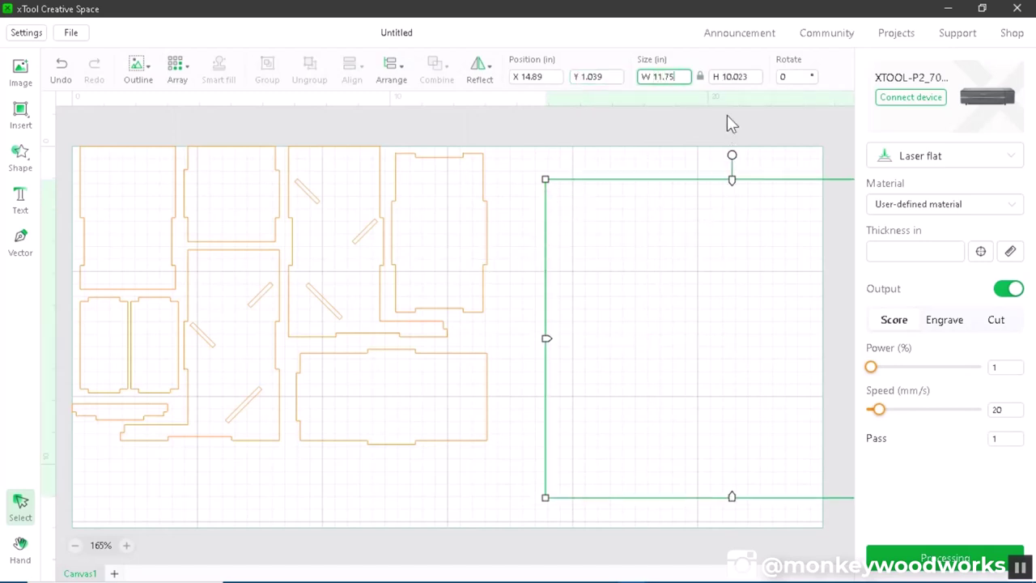
left_click(682, 136)
left_click(645, 241)
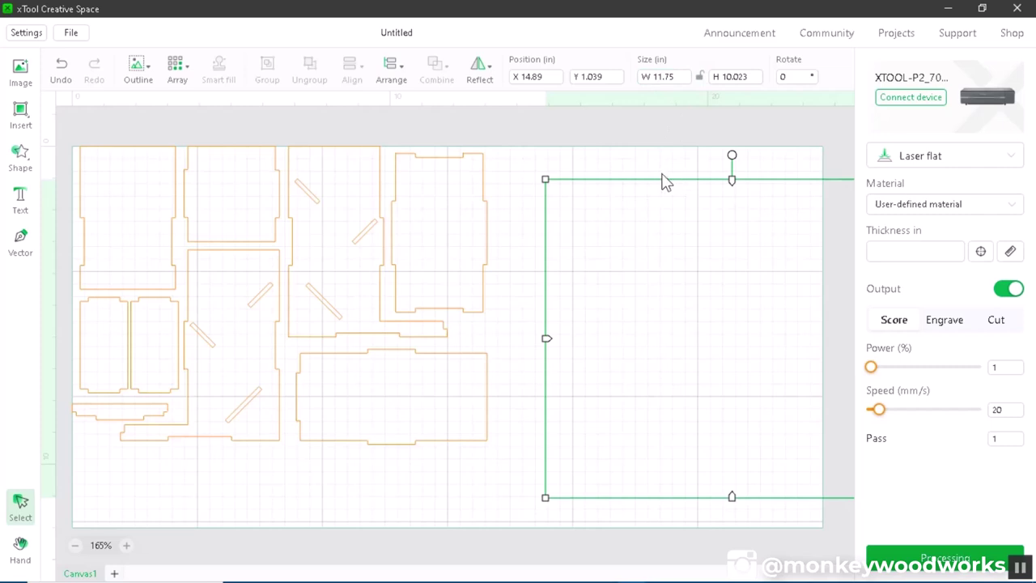
scroll(642, 234, "down", 3)
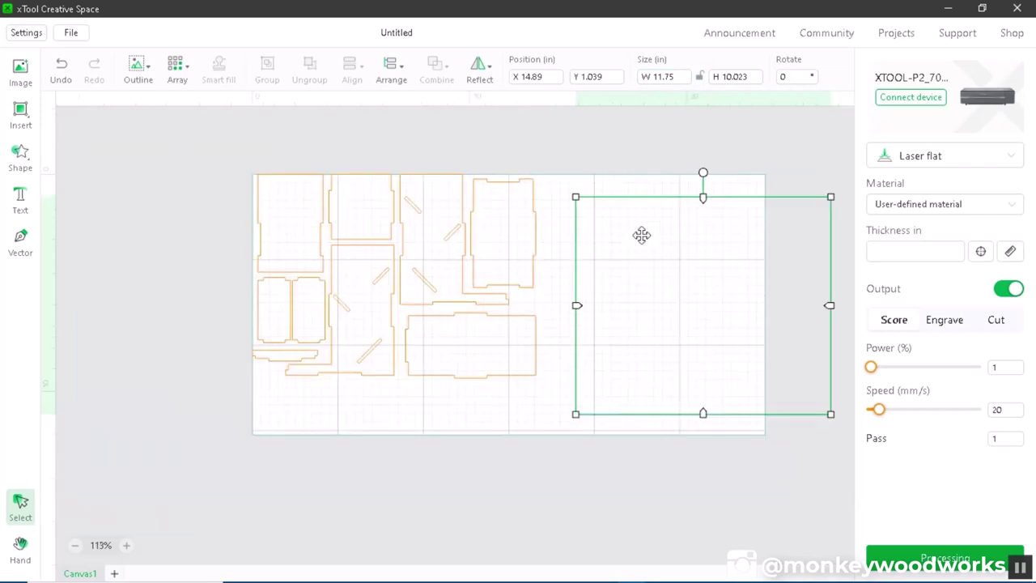
scroll(642, 234, "down", 5)
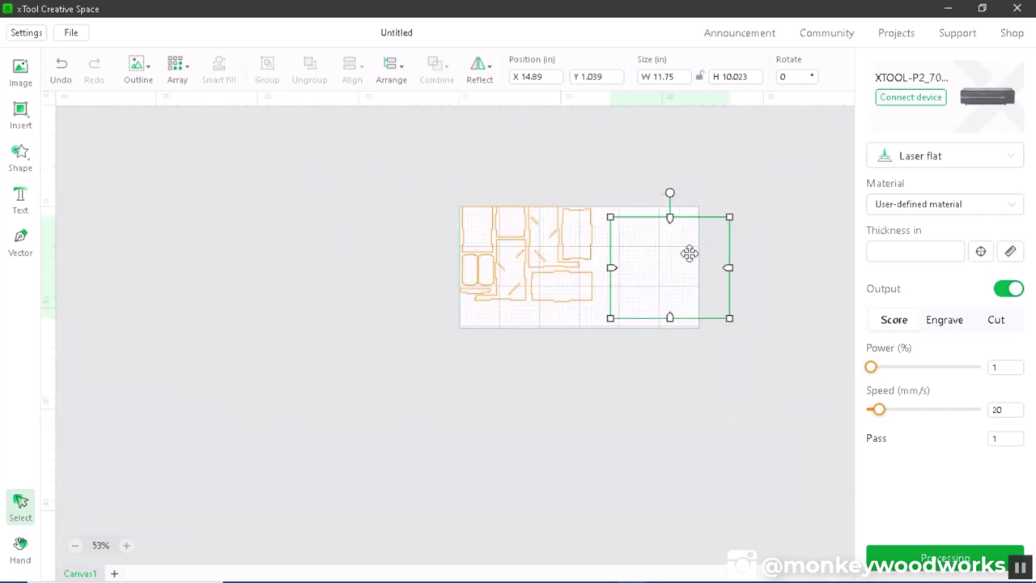
left_click(726, 75)
type("11.75")
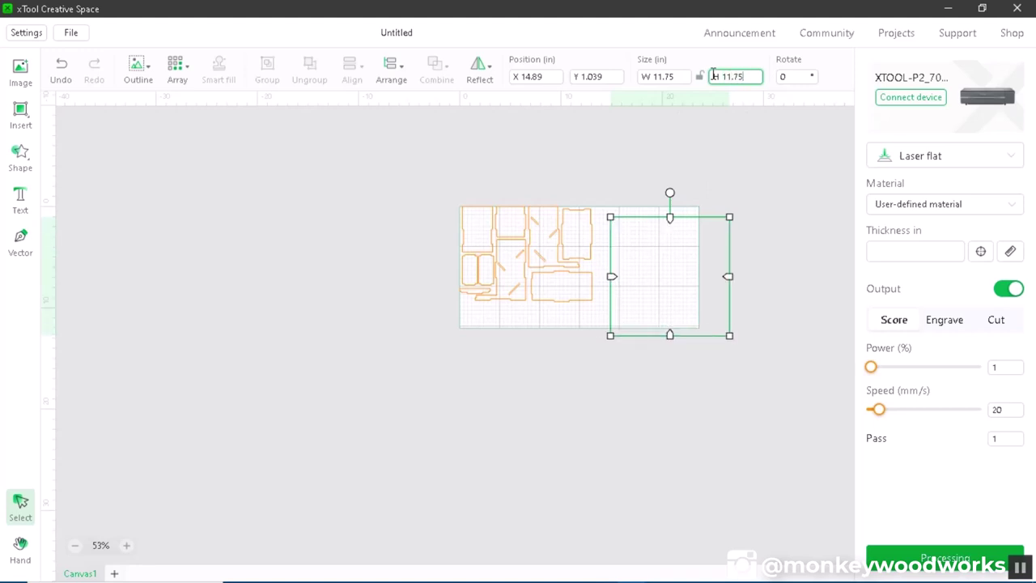
Apply the 11.75 in height to make the rectangle a square
left_click(714, 174)
left_click_drag(736, 167, 684, 281)
scroll(523, 280, "up", 3)
Move a small dice tower part inside the square rectangle
left_click(523, 307)
left_click(536, 267)
left_click_drag(537, 267, 685, 215)
left_click(518, 219)
Move the tall piece and its three slats below the work area and group them
left_click_drag(515, 127, 482, 269)
left_click_drag(498, 209, 527, 363)
left_click(633, 416)
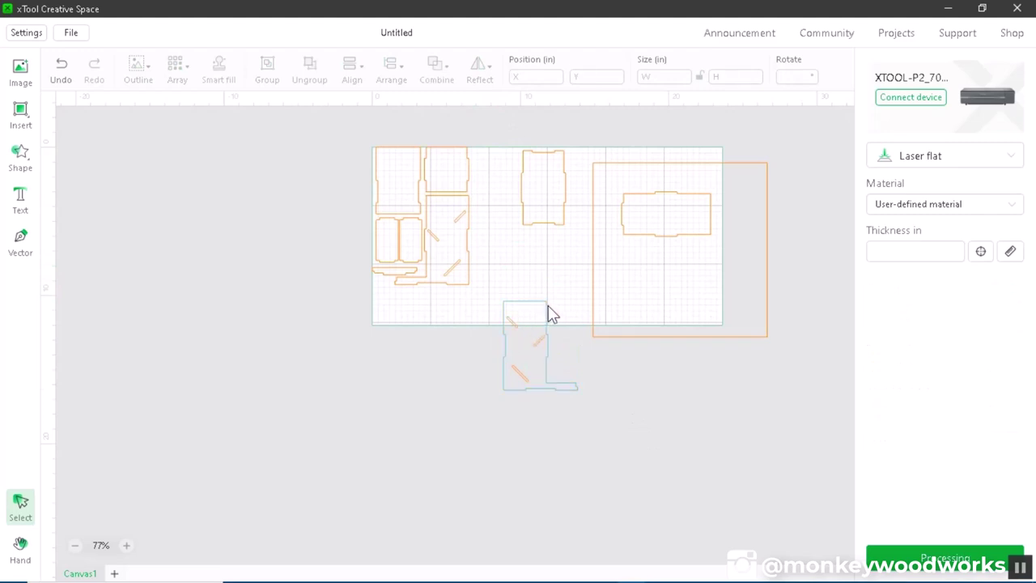
left_click_drag(575, 280, 507, 395)
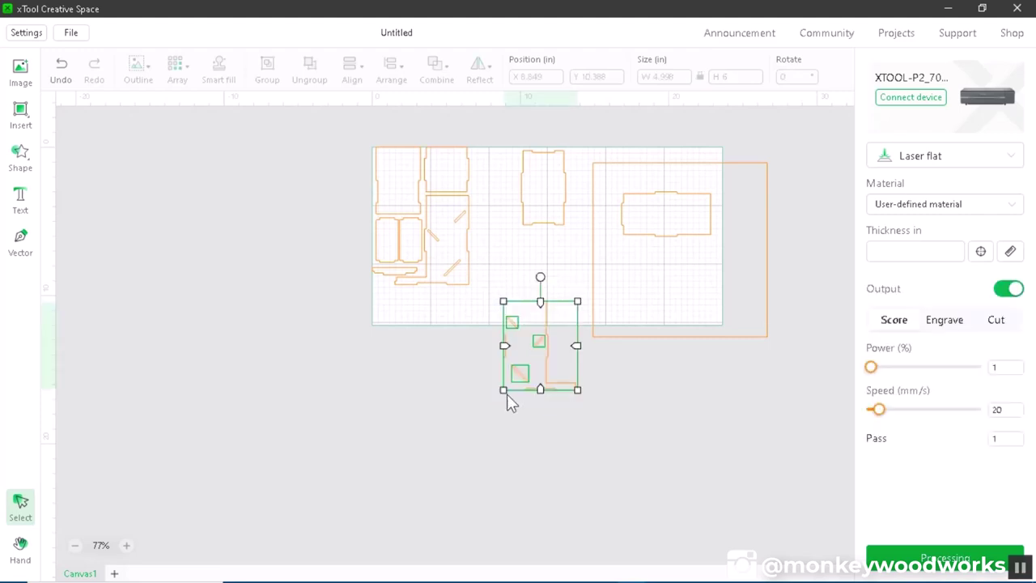
right_click(530, 354)
left_click(565, 475)
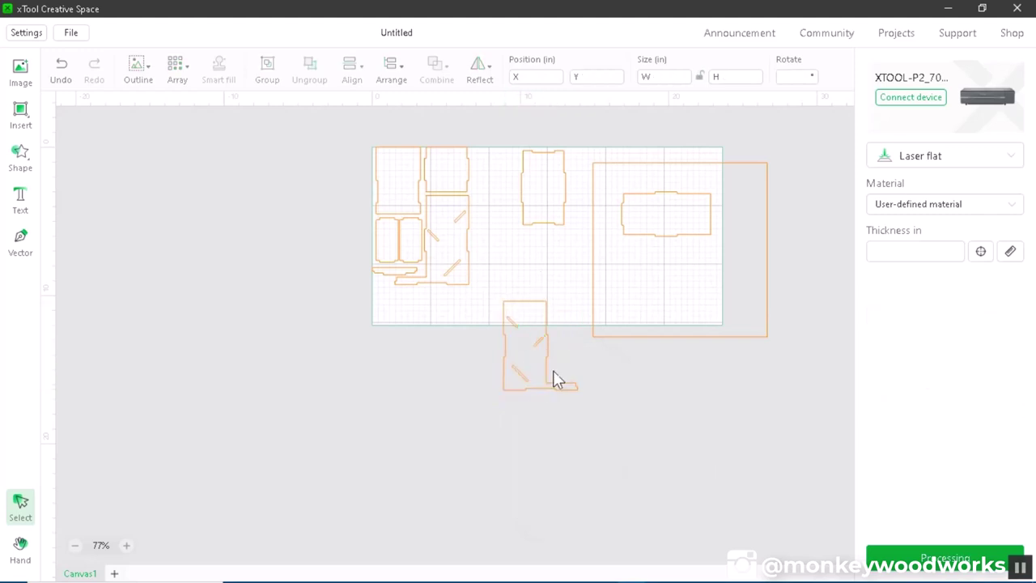
left_click_drag(546, 369, 711, 304)
left_click(501, 322)
Move the left-side pieces below the work area and group them together
left_click_drag(500, 320, 431, 202)
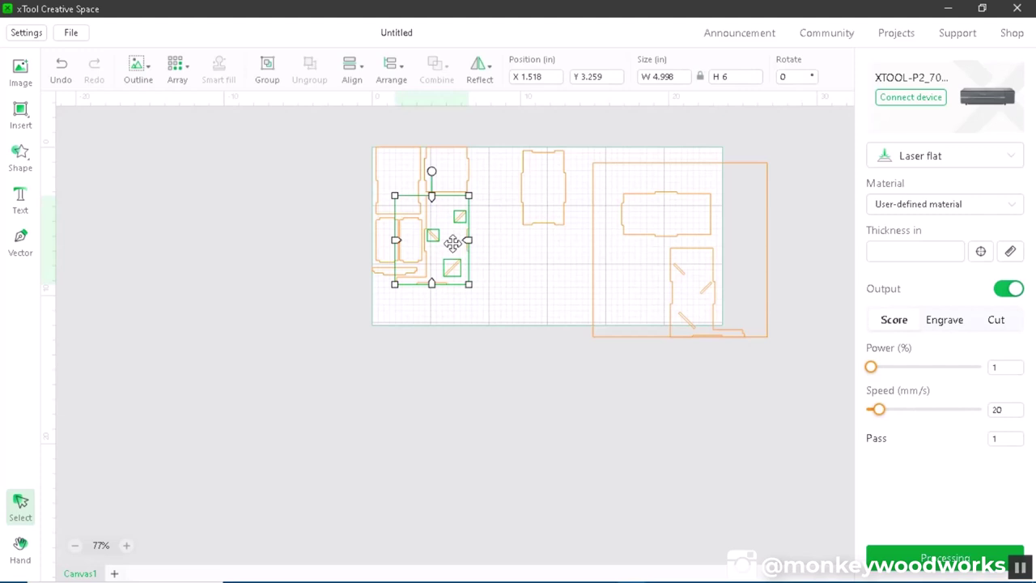
left_click_drag(451, 242, 486, 303)
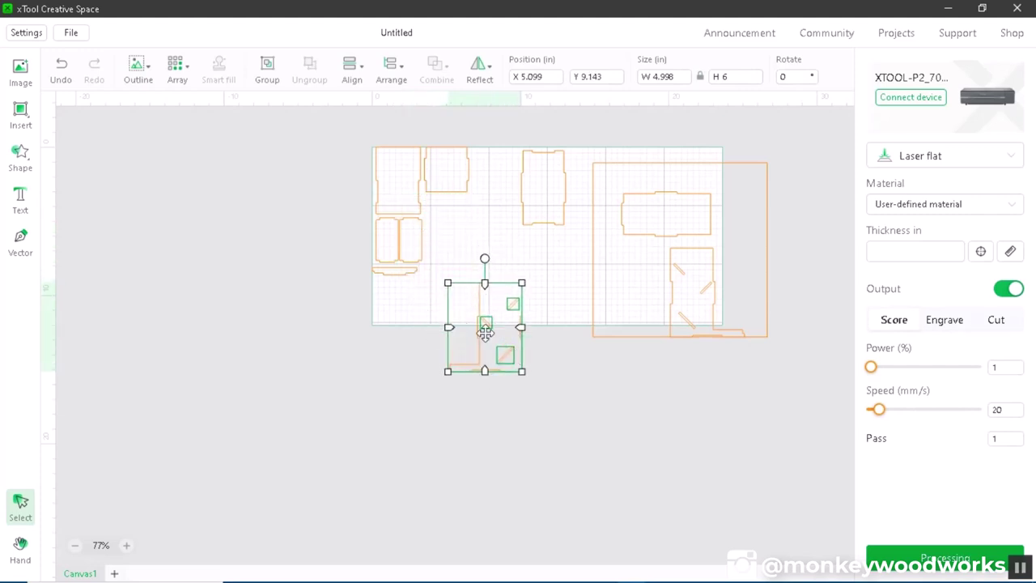
right_click(496, 303)
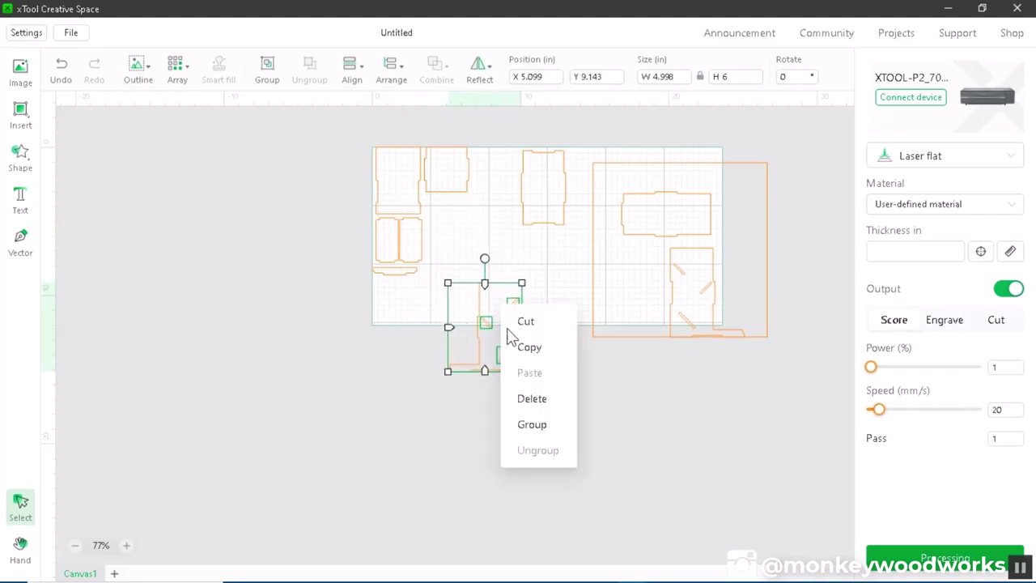
left_click(532, 425)
left_click(598, 426)
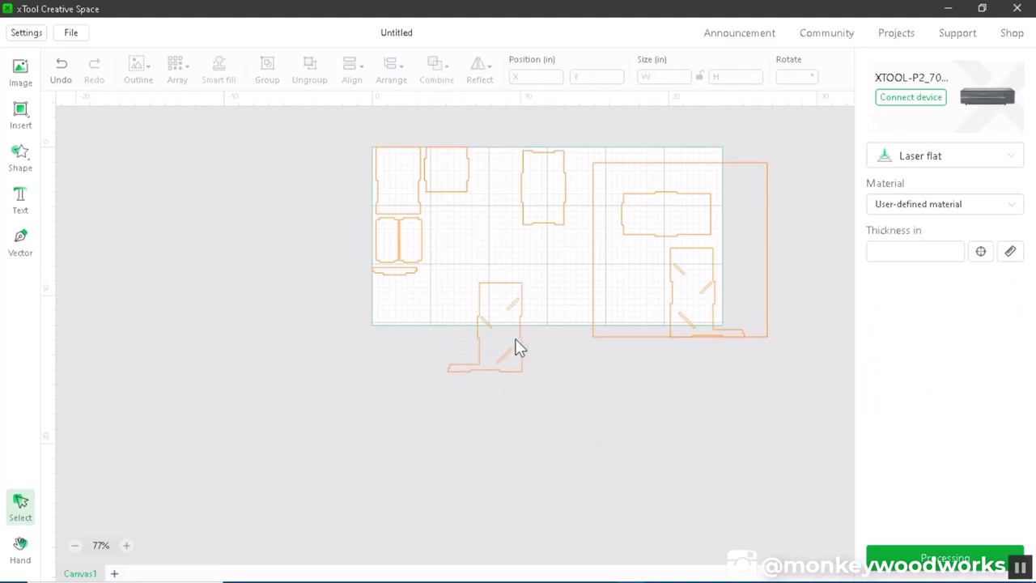
Place the grouped piece, the tall top-left piece and a small piece inside the large square
left_click_drag(518, 342, 759, 294)
left_click(678, 316)
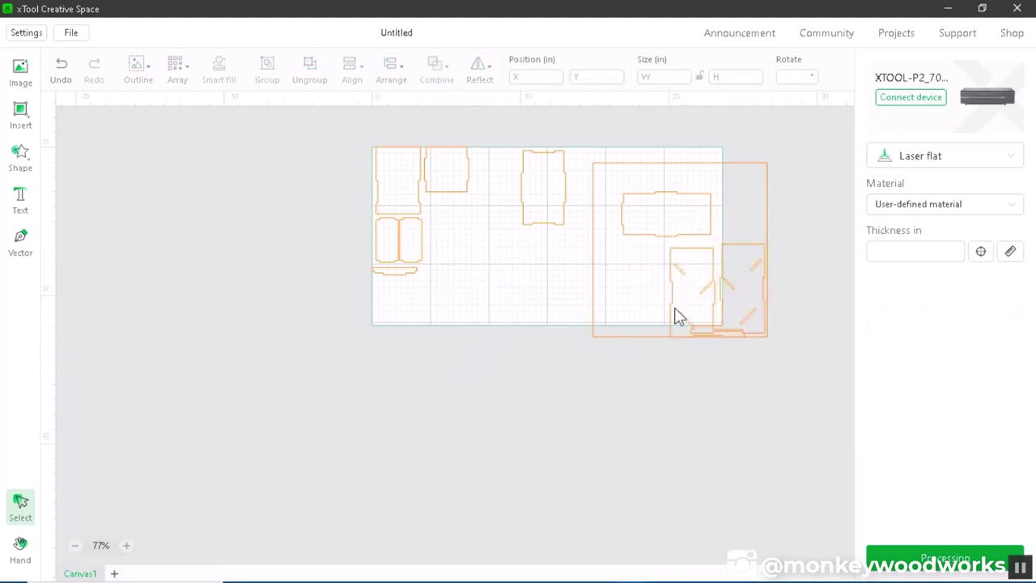
left_click_drag(678, 308, 727, 296)
left_click_drag(414, 196, 629, 212)
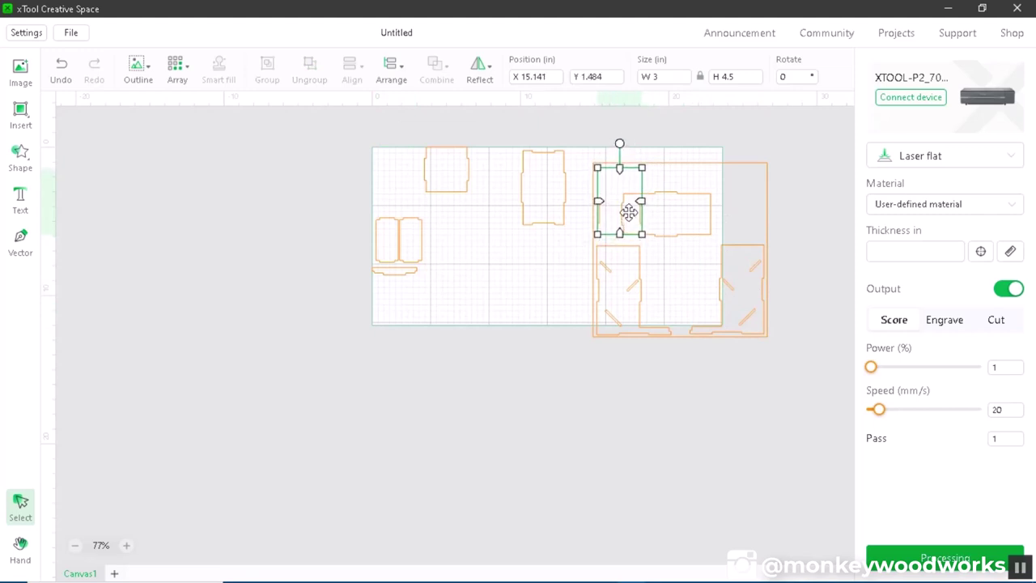
left_click(684, 237)
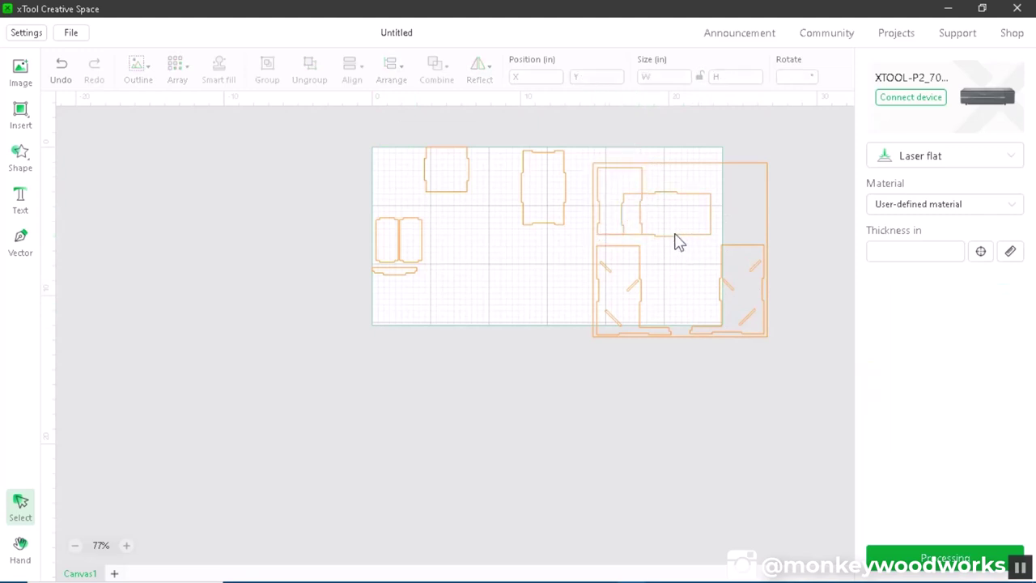
left_click_drag(674, 236, 723, 196)
Move the tall left-centre piece and the small top piece into the square
left_click(571, 208)
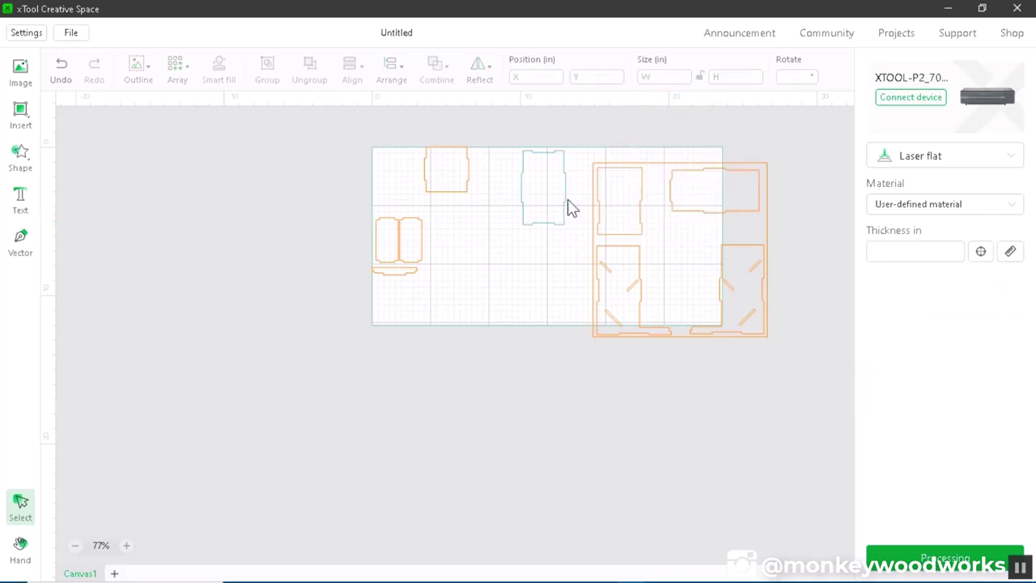
left_click(567, 203)
left_click_drag(560, 197, 703, 289)
left_click(463, 208)
left_click(453, 170)
left_click_drag(453, 170, 551, 216)
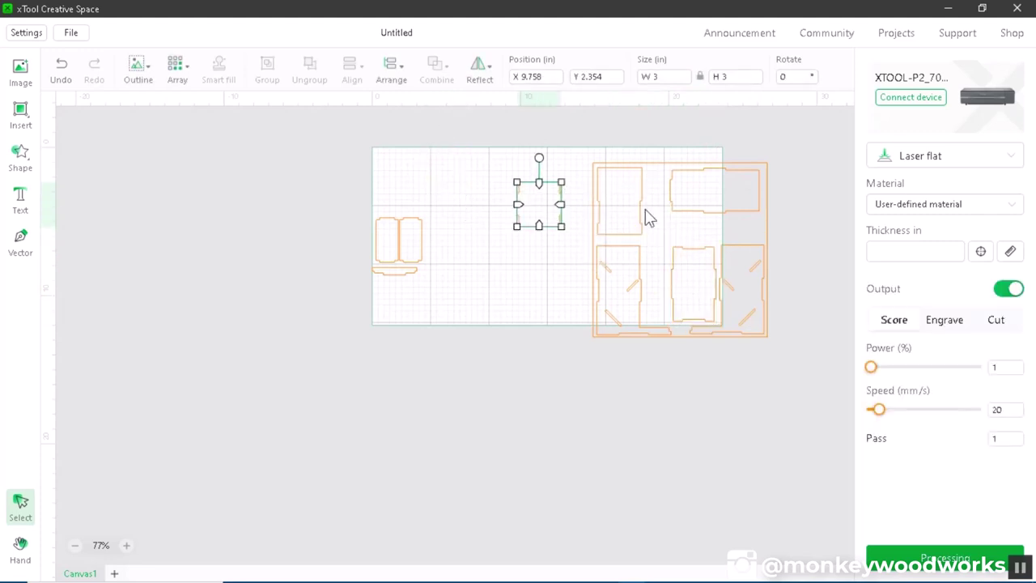
Rotate the wide 6 × 3 piece 90° and fit it into the upper middle slot
scroll(742, 212, "up", 5)
left_click_drag(680, 226, 758, 111)
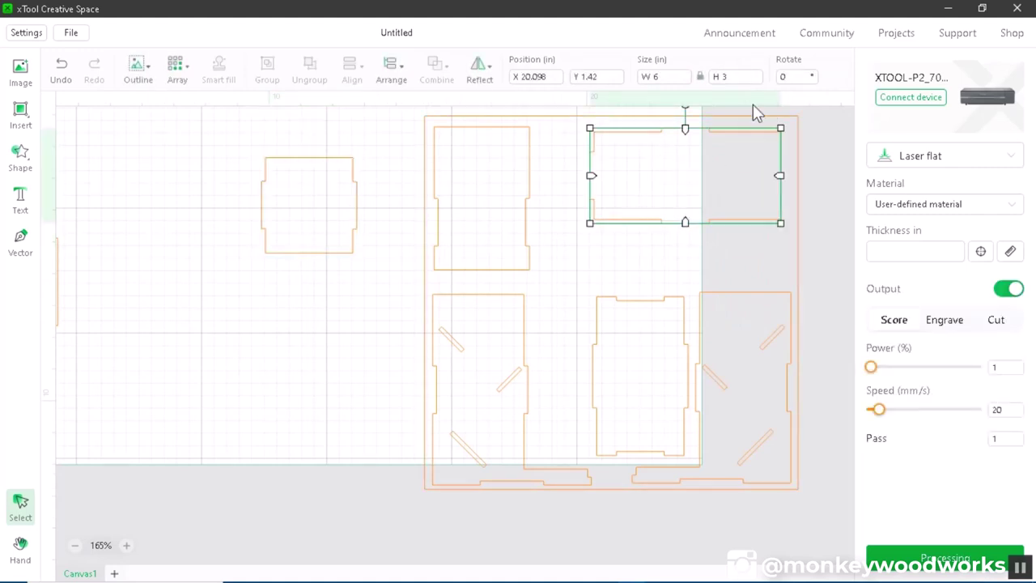
left_click(791, 77)
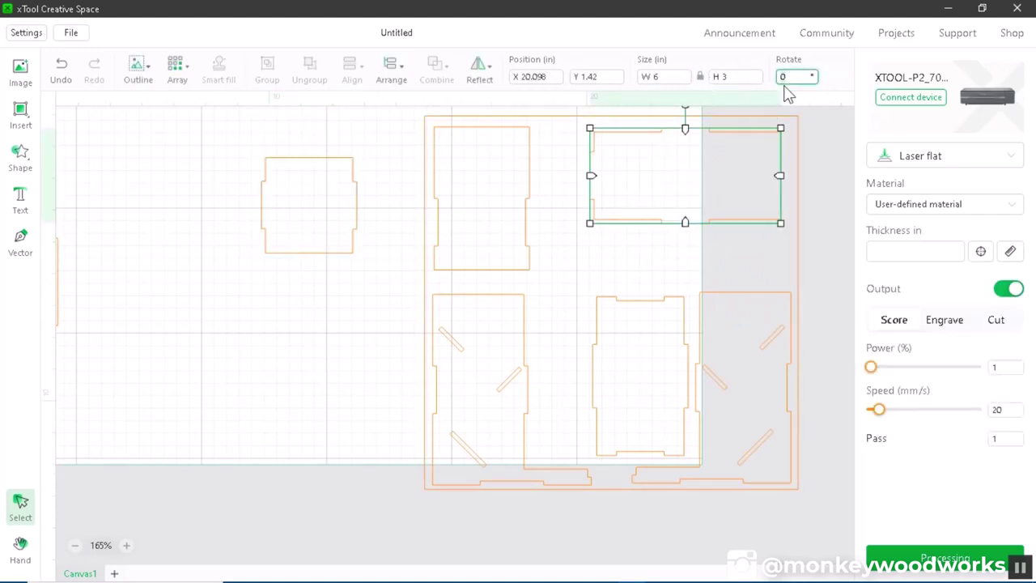
type("90")
key("Return")
left_click_drag(687, 189, 578, 237)
Move the bottom-middle piece to the top right and the left square piece into the bottom gap
left_click(620, 372)
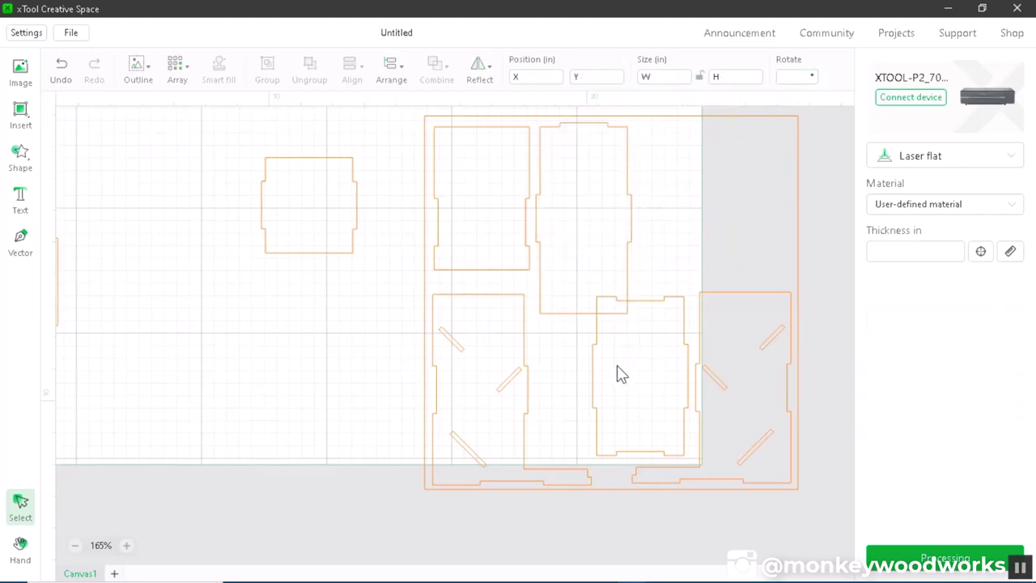
left_click(594, 364)
left_click_drag(594, 364, 674, 198)
left_click(337, 235)
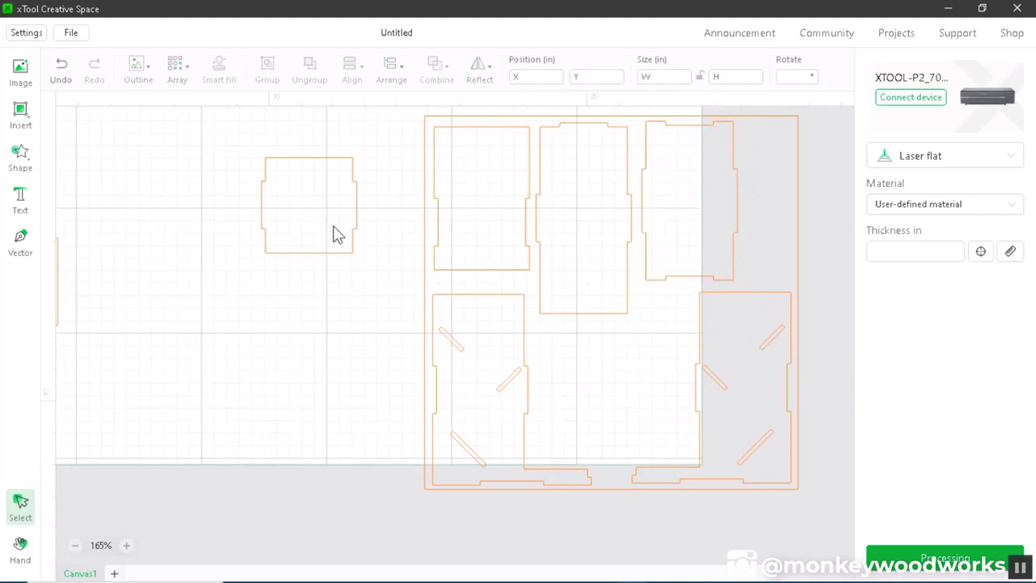
left_click(356, 243)
left_click_drag(331, 213, 589, 390)
scroll(254, 340, "down", 3)
Move the small rectangle from the left edge into the square's top-right corner
left_click_drag(175, 243, 277, 361)
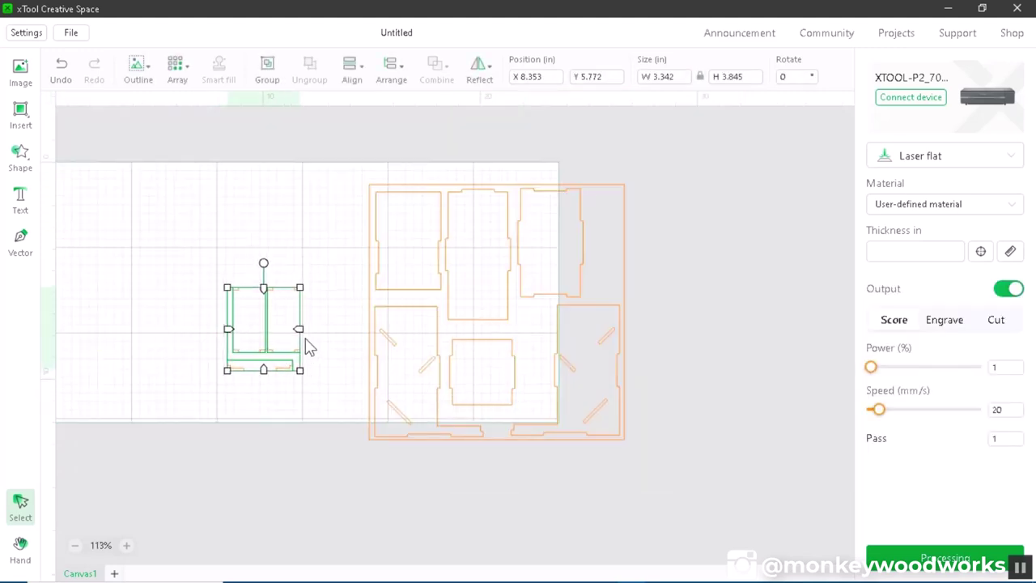
left_click(299, 336)
left_click_drag(294, 322, 613, 227)
left_click(347, 333)
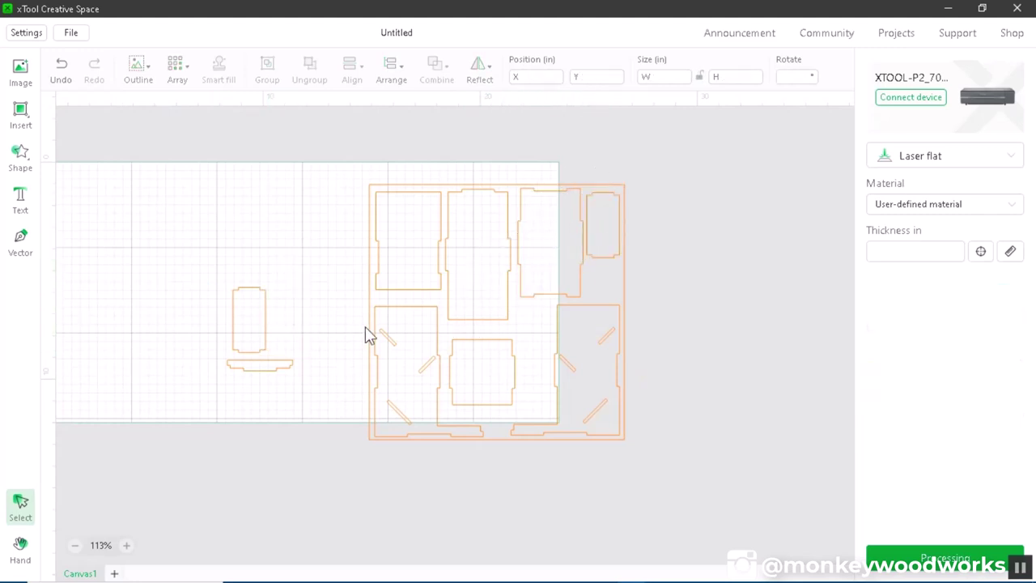
left_click_drag(302, 289, 534, 338)
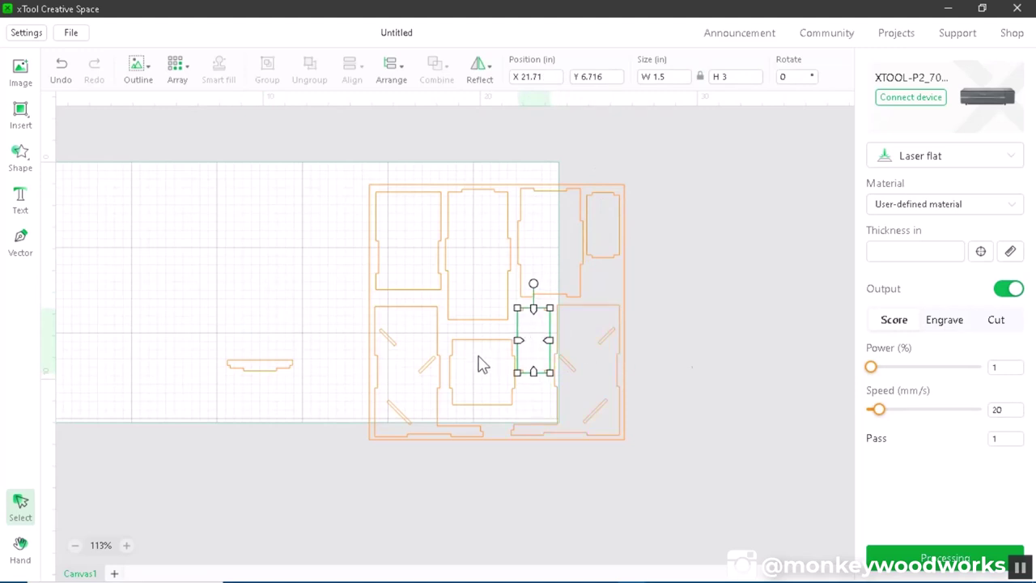
left_click(700, 366)
scroll(440, 389, "up", 5)
left_click_drag(566, 277, 499, 333)
Undo a bad move with Ctrl+Z, nudge the square piece up, and fit the last strip below it
key("ctrl+z")
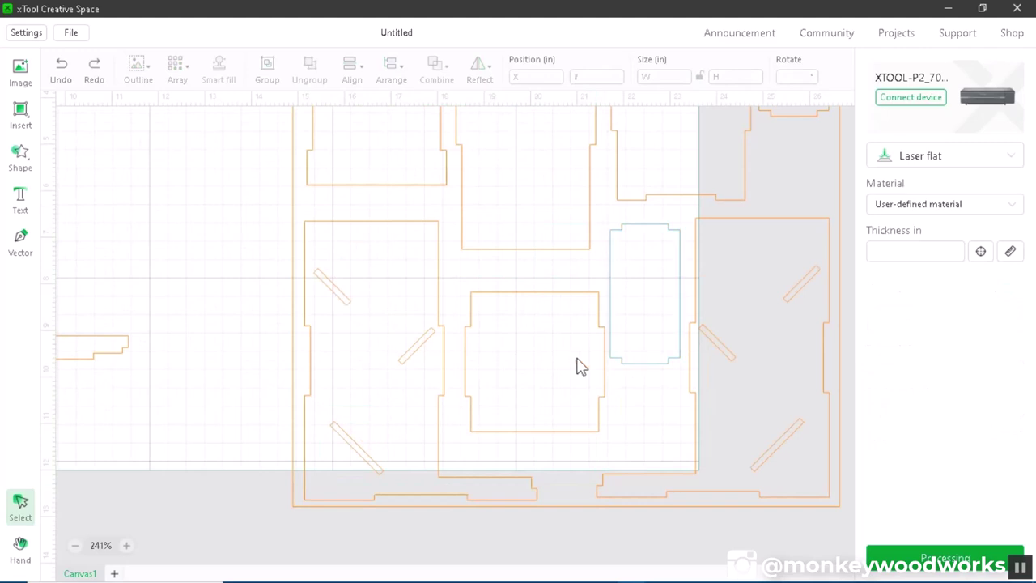
left_click(505, 299)
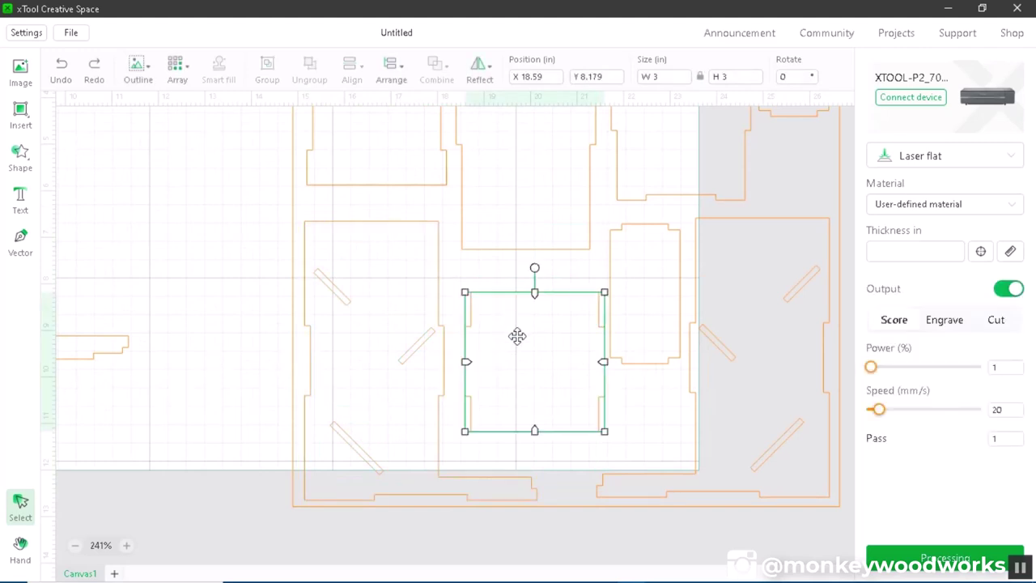
left_click_drag(518, 335, 510, 303)
left_click_drag(136, 311, 584, 438)
Marquee-select every nested dice tower piece and drag the whole layout left onto the work area
left_click(180, 371)
scroll(179, 371, "down", 3)
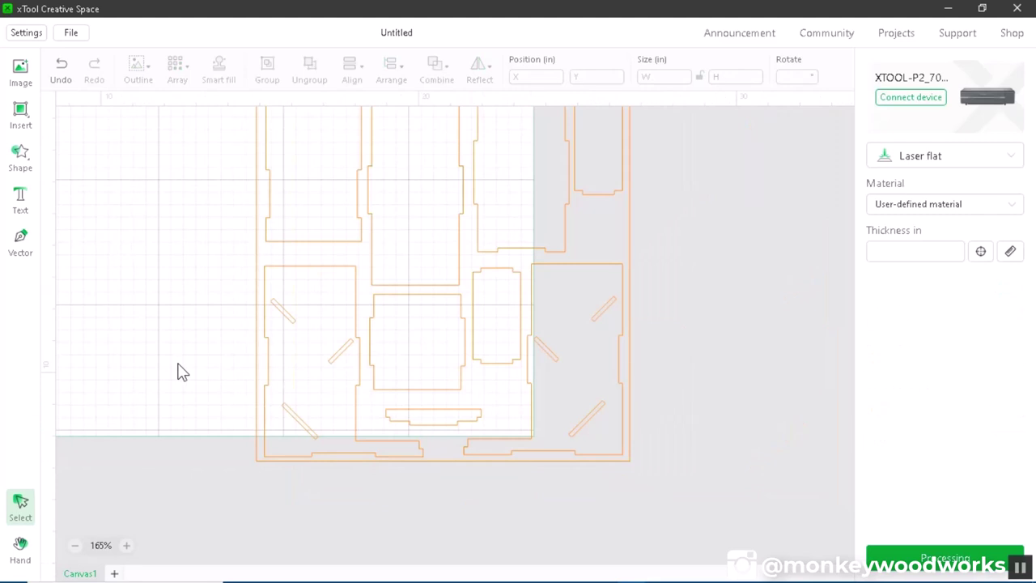
scroll(182, 368, "down", 5)
scroll(435, 494, "up", 3)
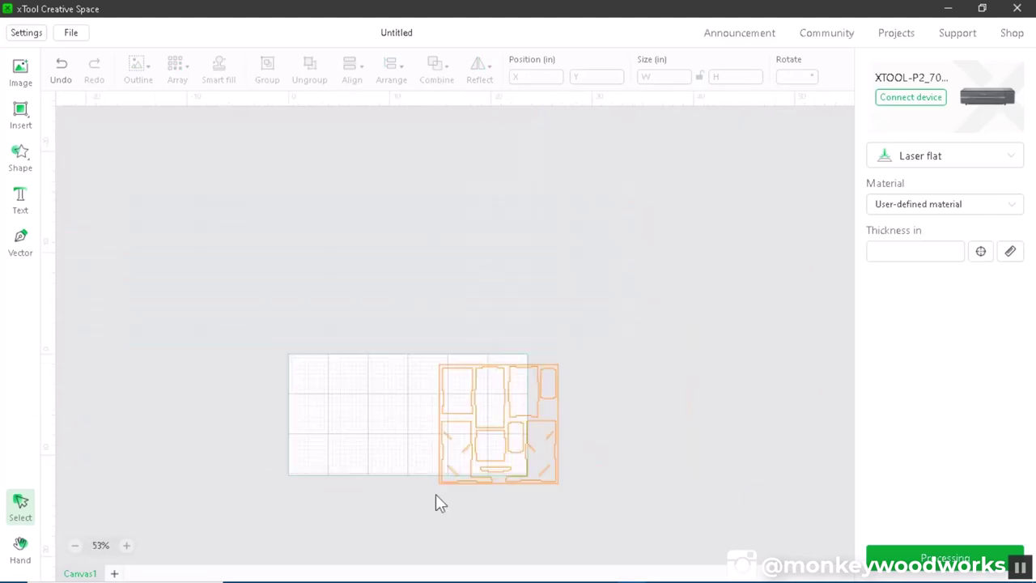
left_click_drag(735, 495, 437, 170)
left_click_drag(534, 338, 273, 319)
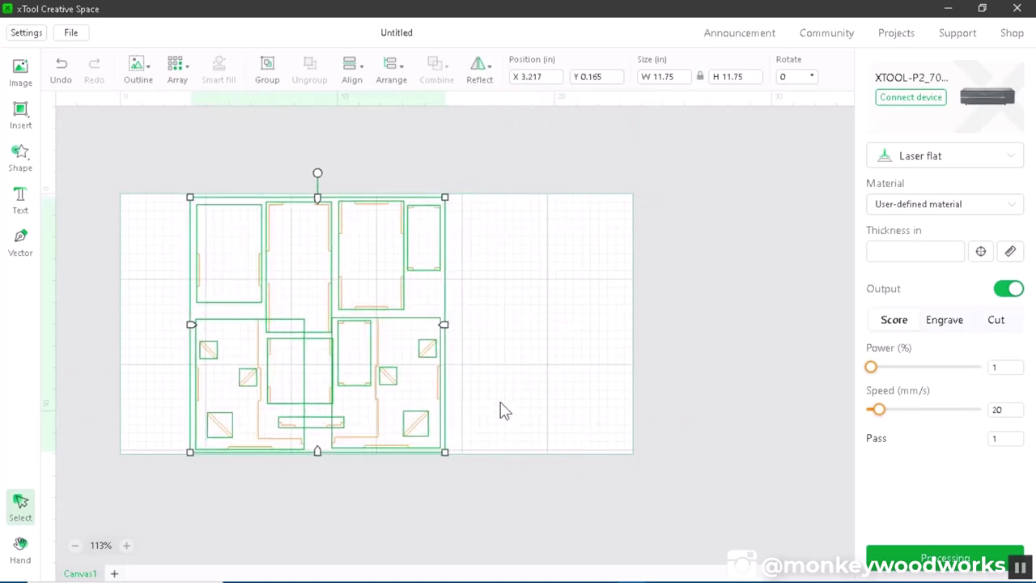
left_click(527, 386)
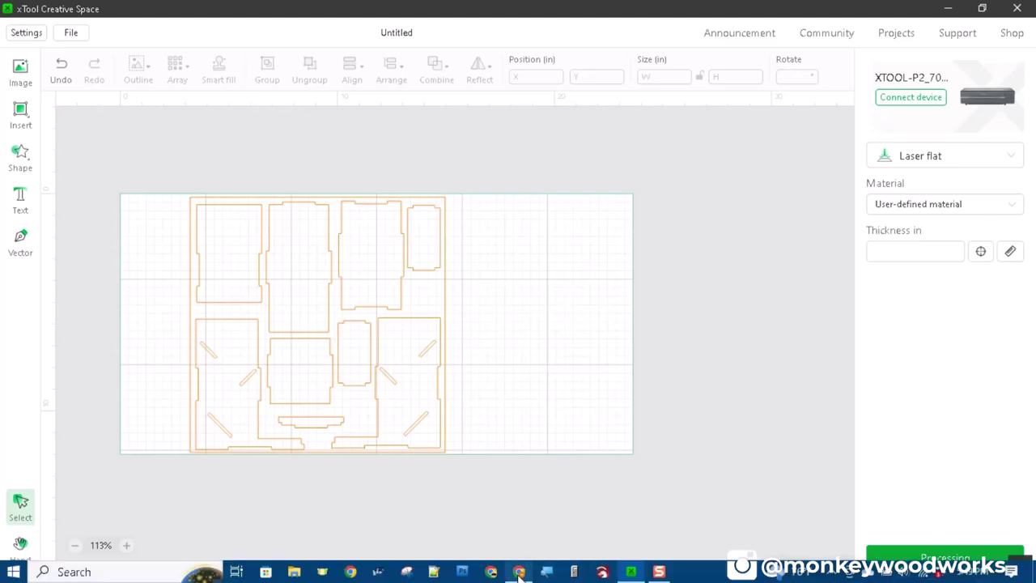
mouse_move(518, 572)
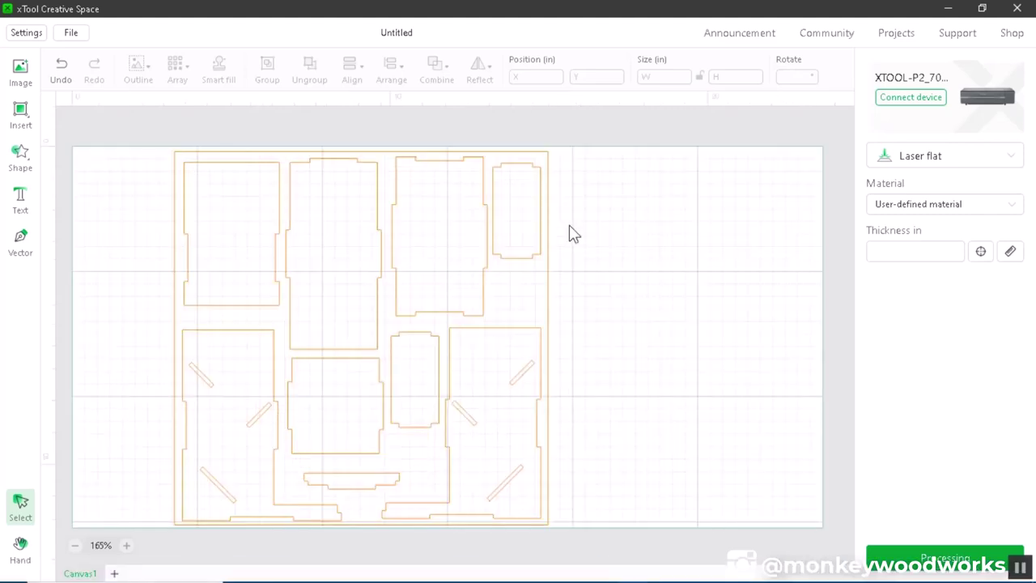
Refresh the camera image of the bed and review the processing mode list
left_click(929, 116)
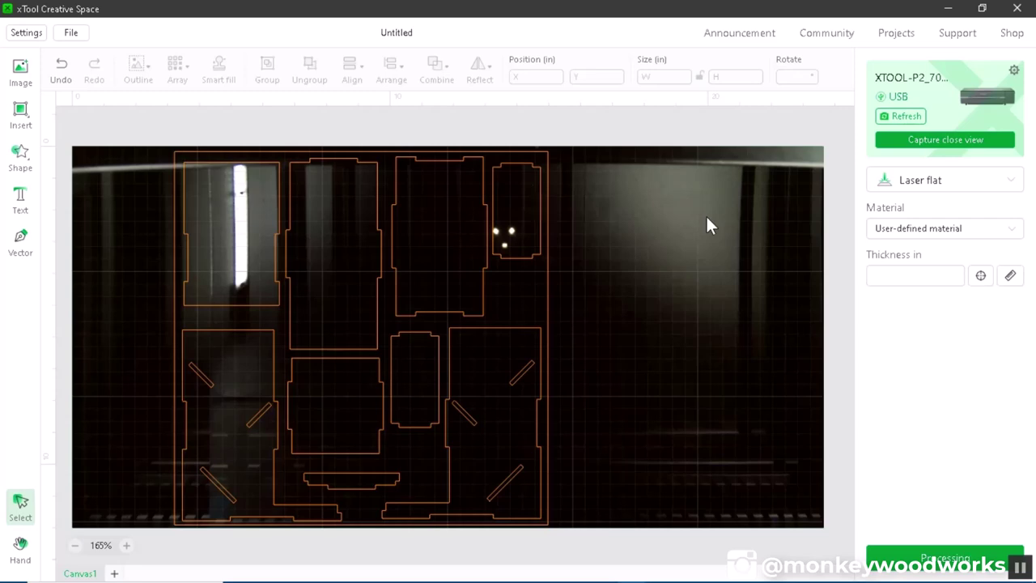
left_click(1004, 182)
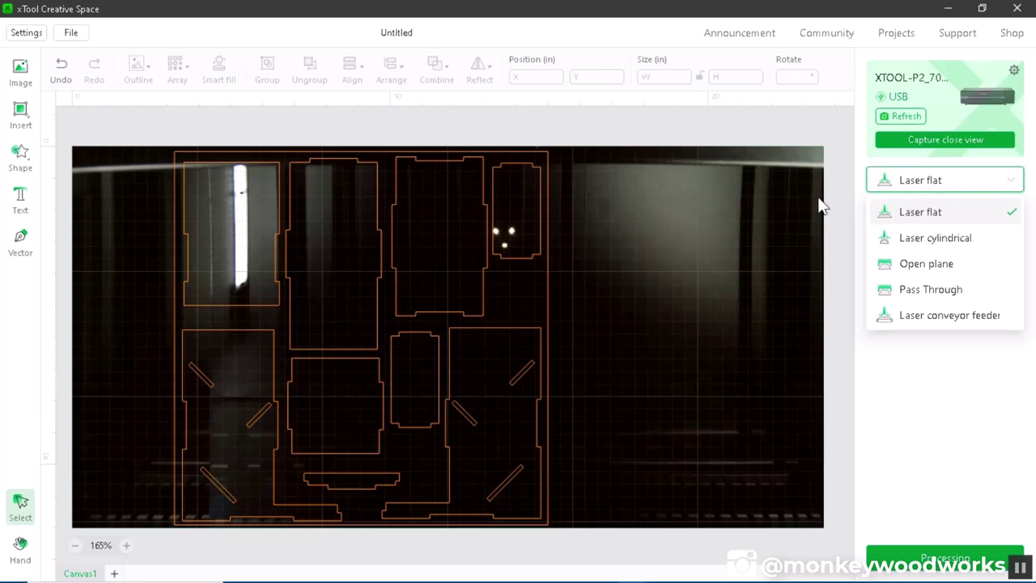
left_click(792, 201)
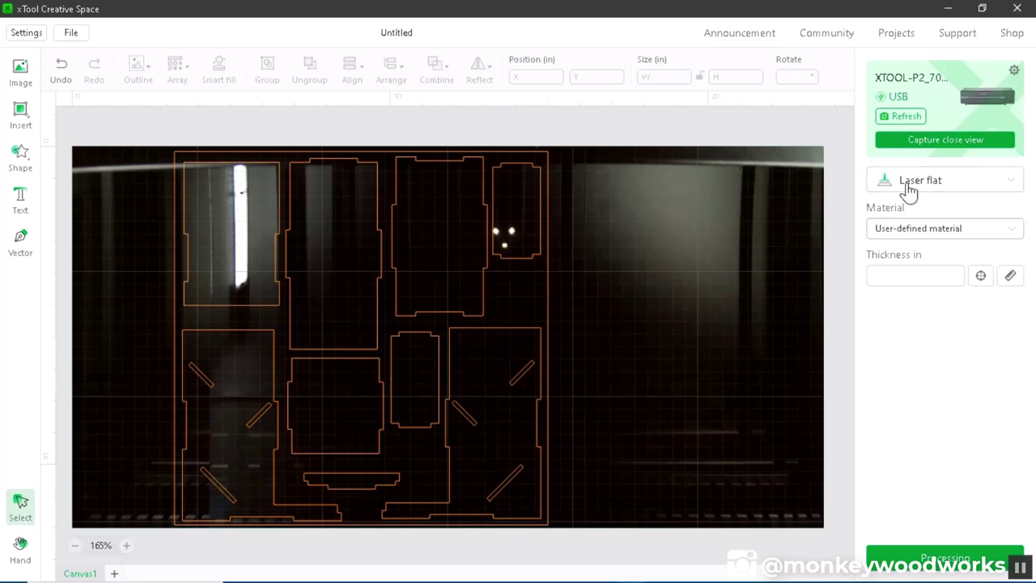
Enter 0.984 in as the material thickness
left_click(881, 277)
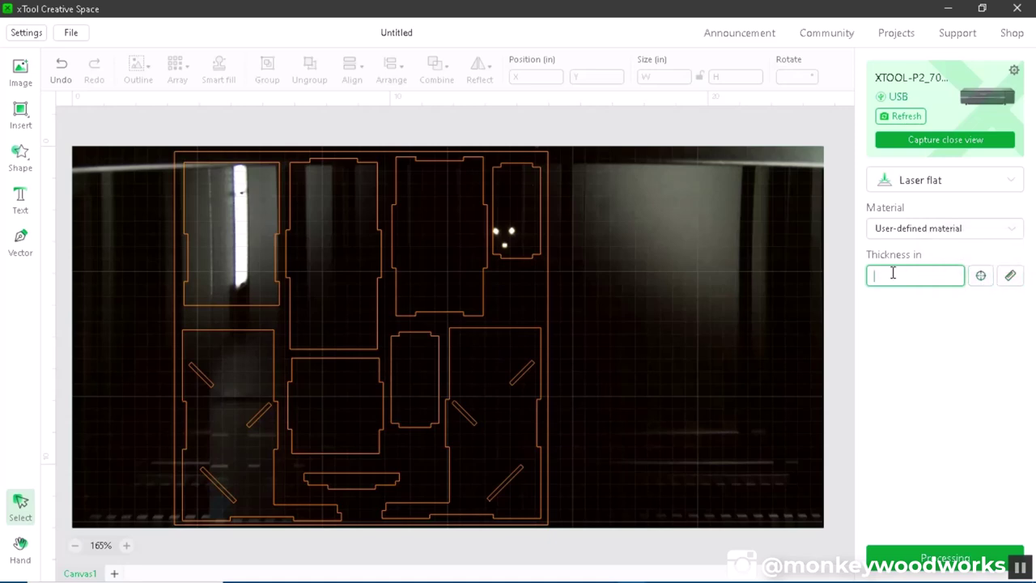
type("3")
key("BackSpace")
type("0.984")
key("Return")
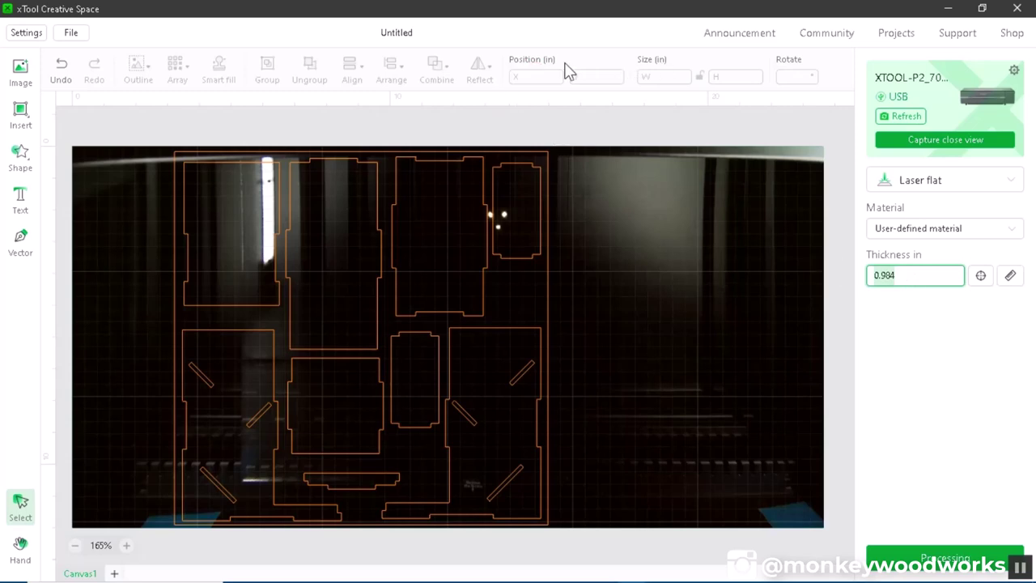
Switch units to millimetres in Settings and set the material thickness to 3 mm
left_click(34, 38)
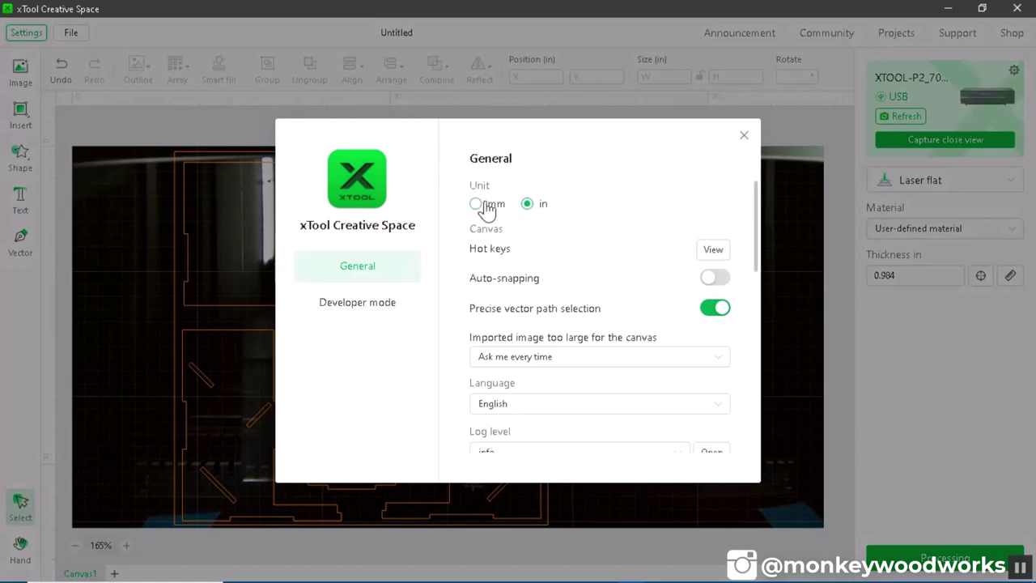
left_click(477, 204)
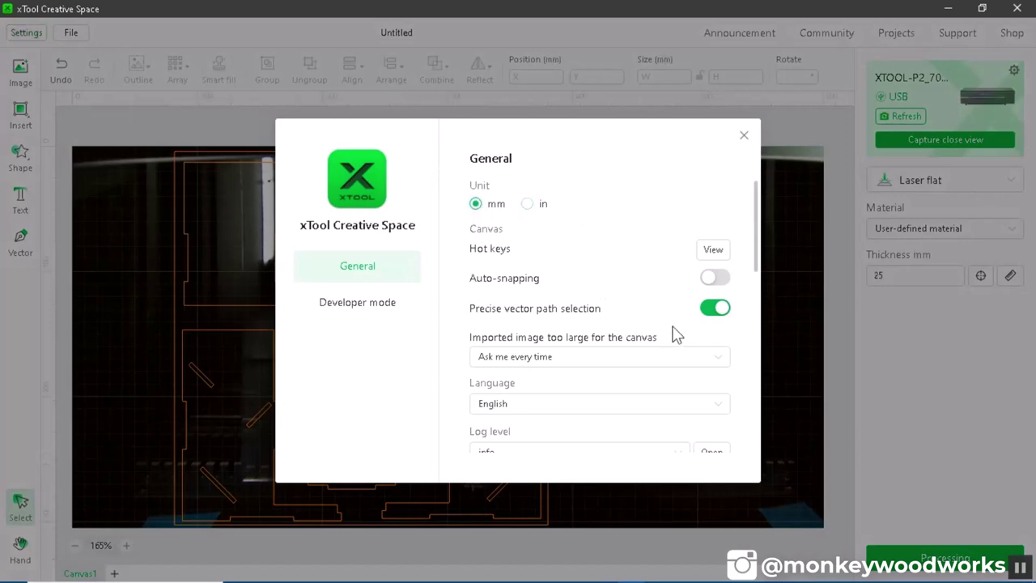
left_click(743, 138)
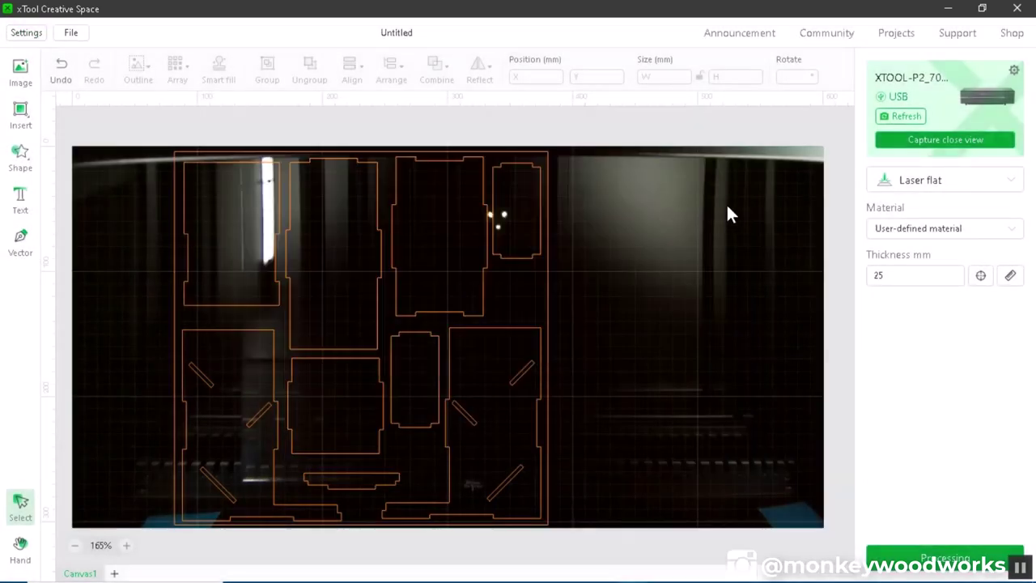
left_click(872, 274)
type("3")
key("Return")
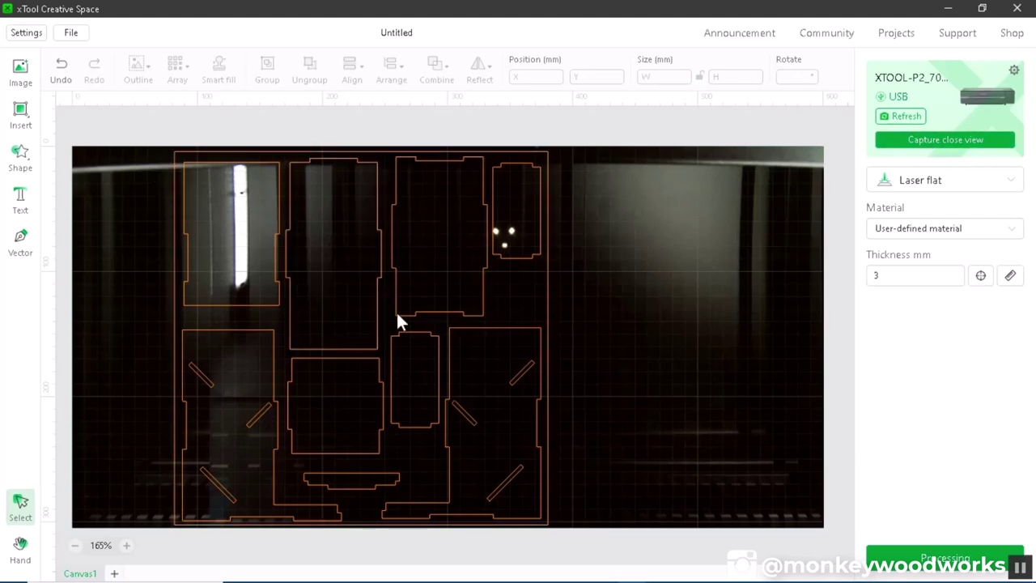
Capture a close view of the layout's top-left corner and group all dice tower parts
left_click(947, 143)
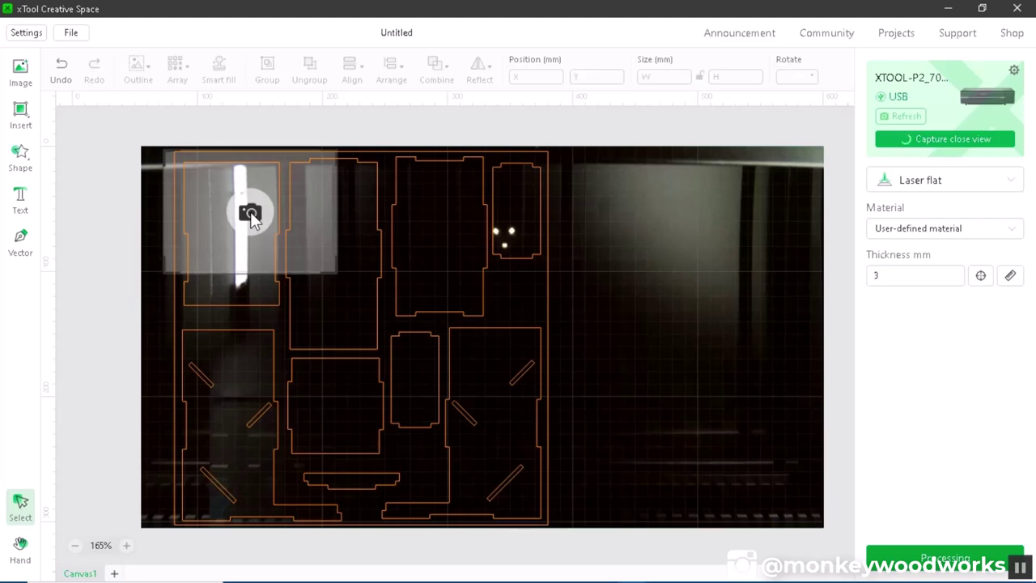
left_click(250, 214)
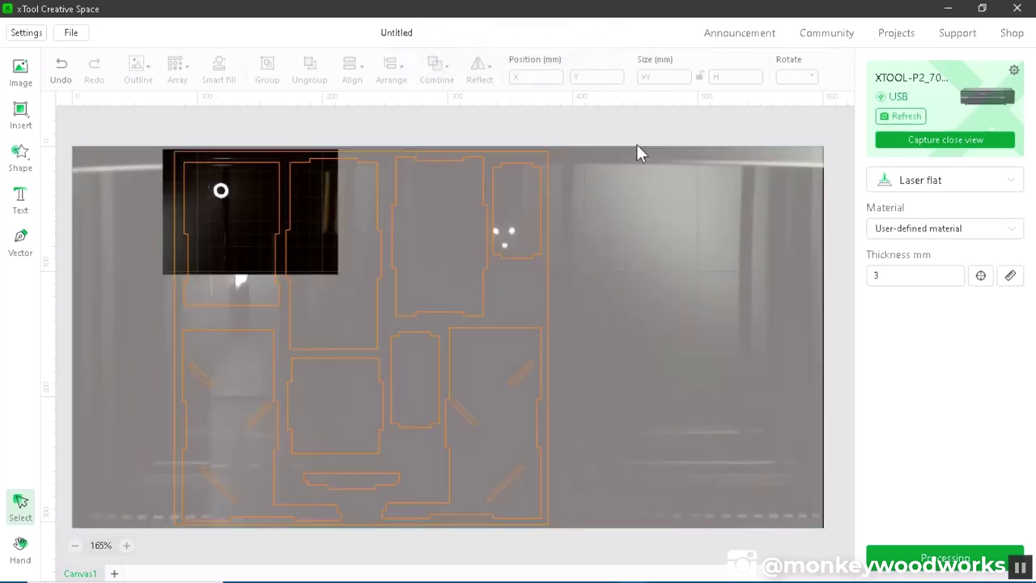
left_click_drag(640, 126, 138, 551)
right_click(337, 367)
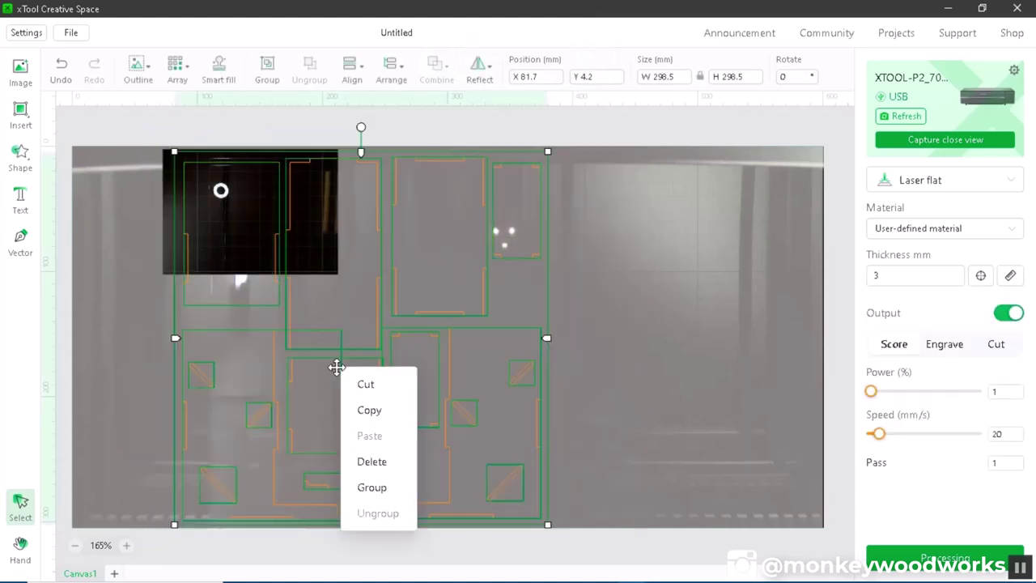
left_click(370, 488)
left_click(722, 353)
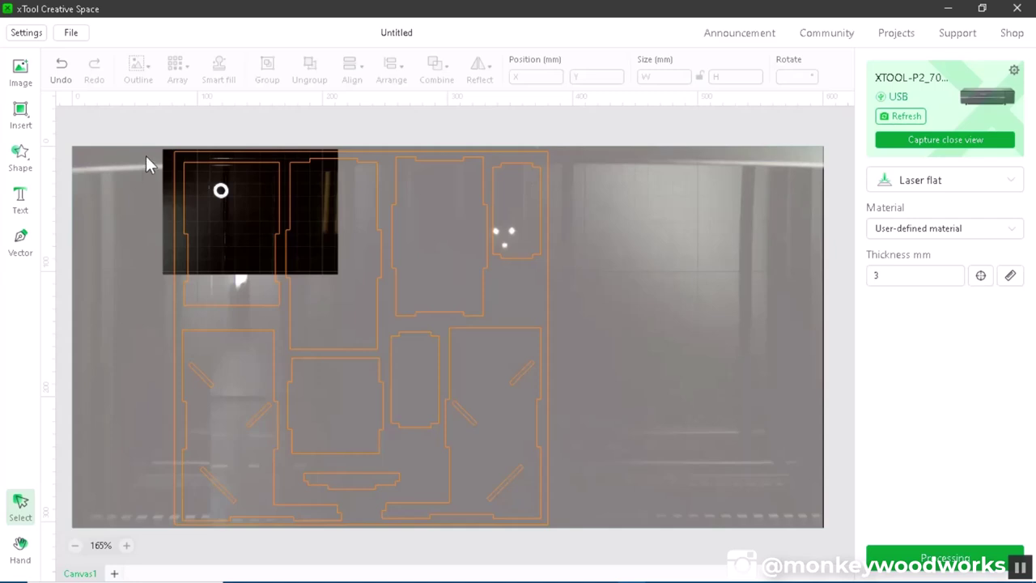
Drag the grouped layout onto the acrylic edge, to about X 110.5, Y 4.4 mm
scroll(146, 158, "up", 10)
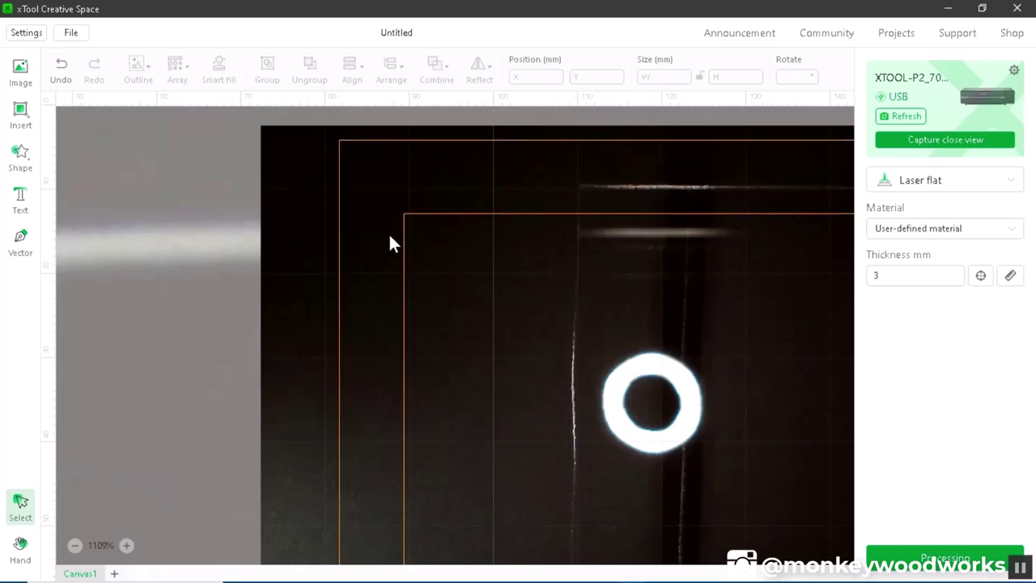
left_click(403, 261)
left_click_drag(361, 236, 598, 278)
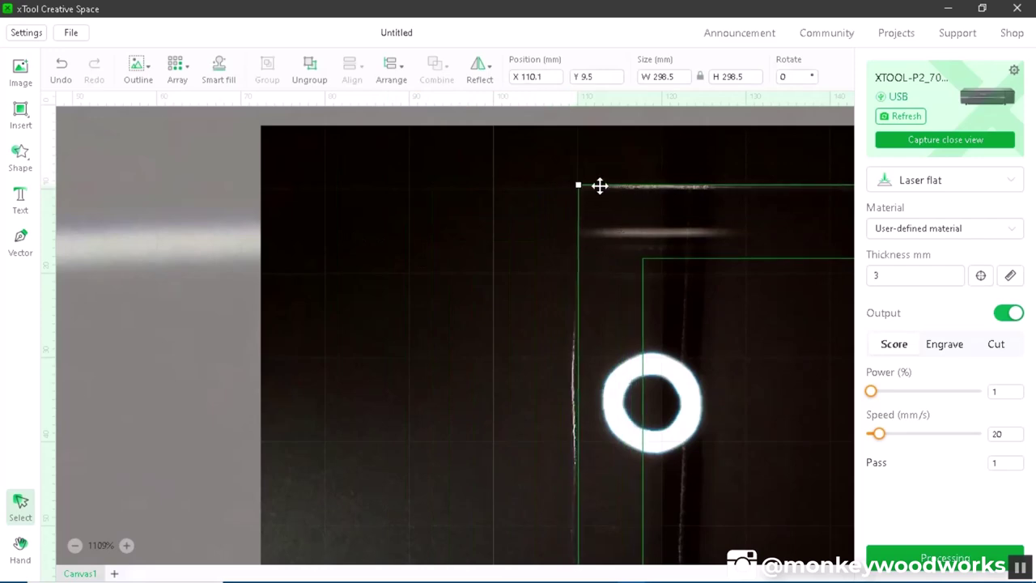
scroll(712, 340, "down", 10)
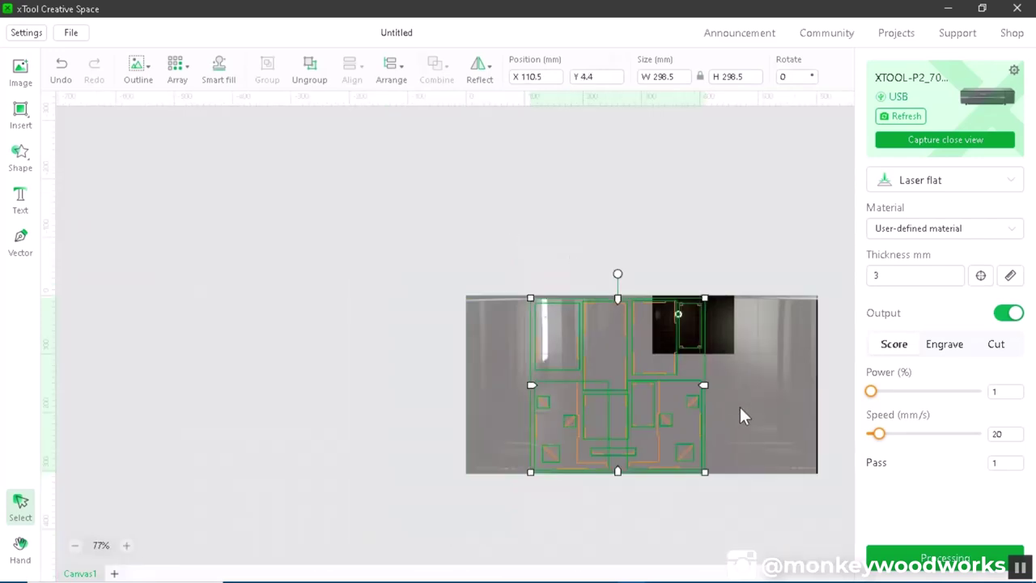
left_click(737, 429)
scroll(726, 467, "up", 4)
scroll(747, 449, "down", 2)
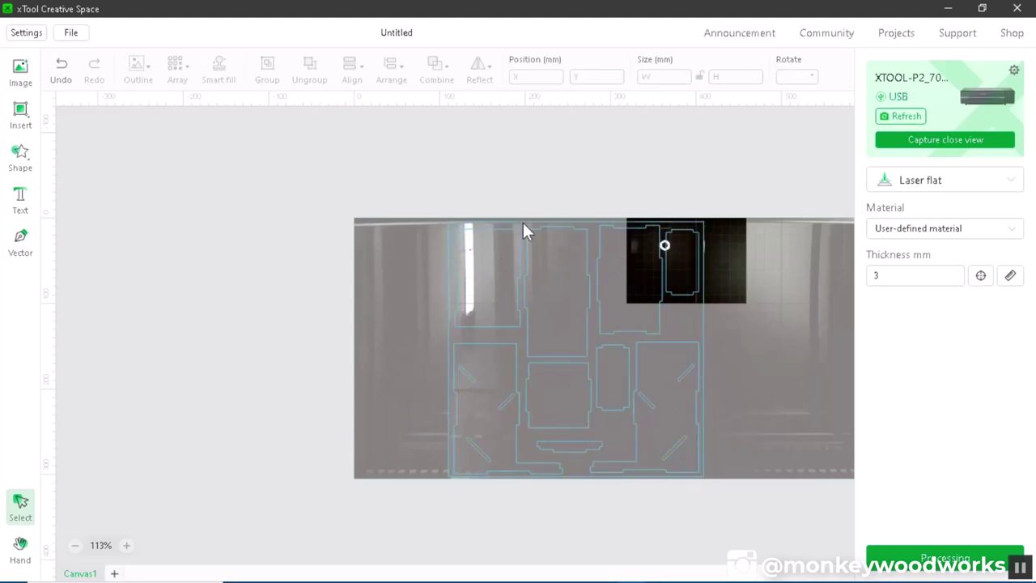
Capture a new close view over the layout's top-left corner and zoom to check alignment
left_click(938, 144)
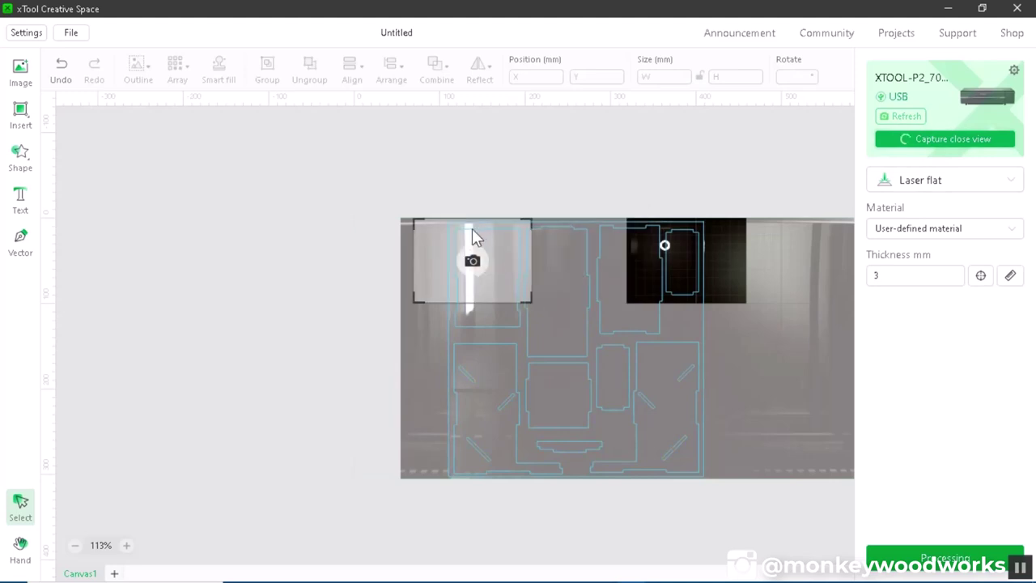
left_click(478, 230)
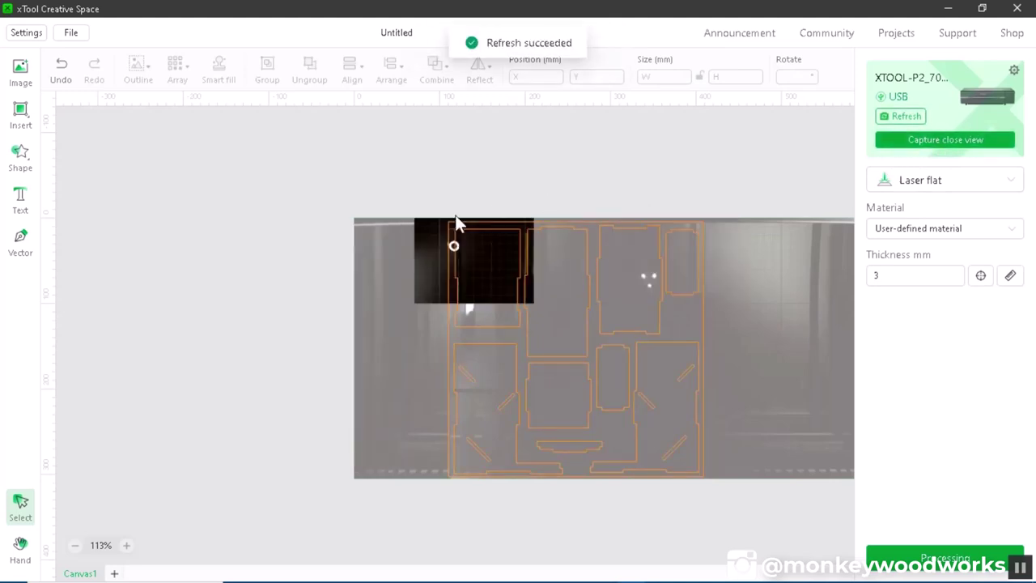
scroll(455, 217, "up", 10)
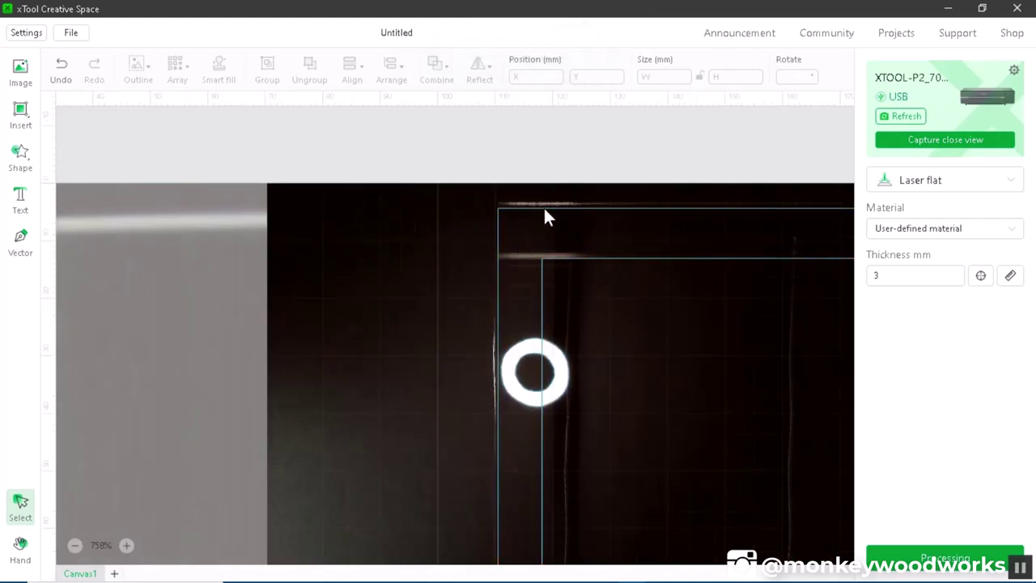
scroll(424, 280, "down", 8)
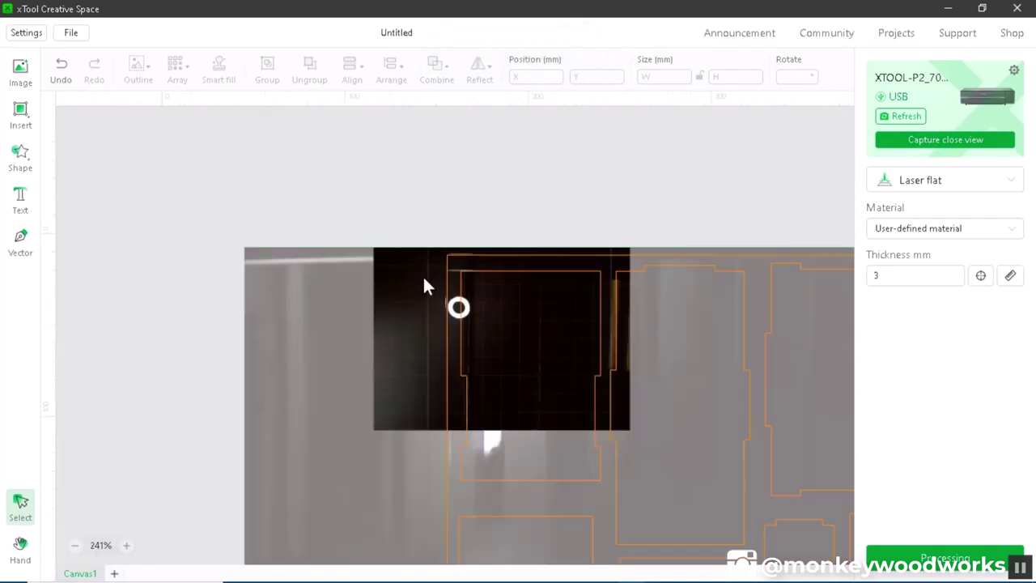
scroll(465, 325, "down", 4)
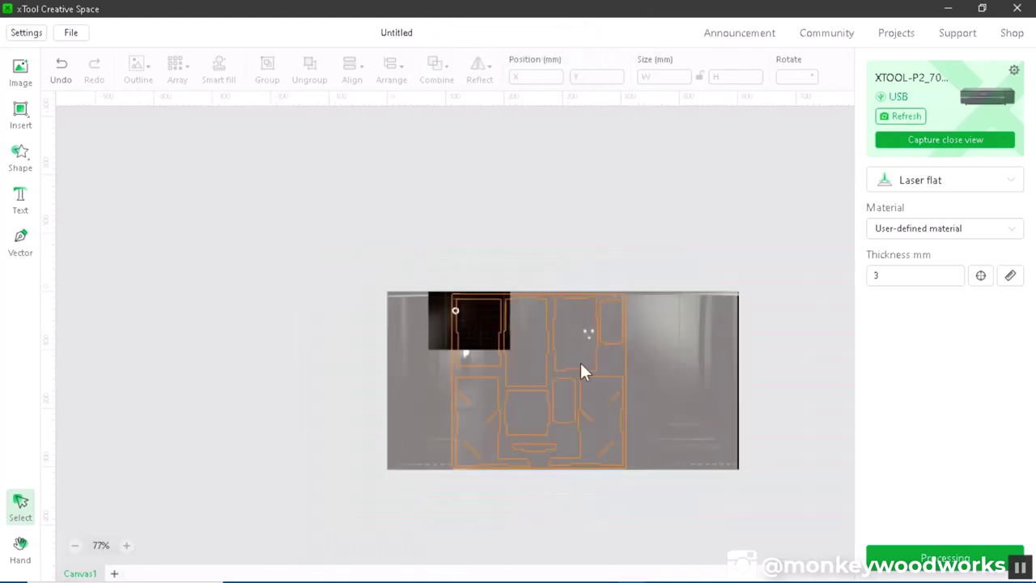
Ungroup the 298.5 × 298.5 mm layout and marquee-select all the cut pieces
left_click(627, 375)
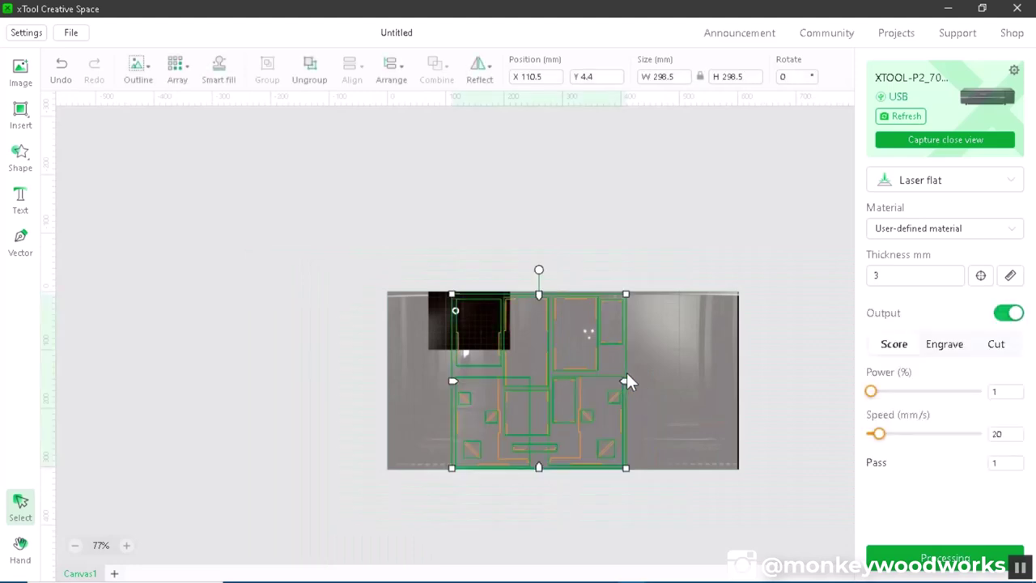
right_click(622, 372)
left_click(676, 516)
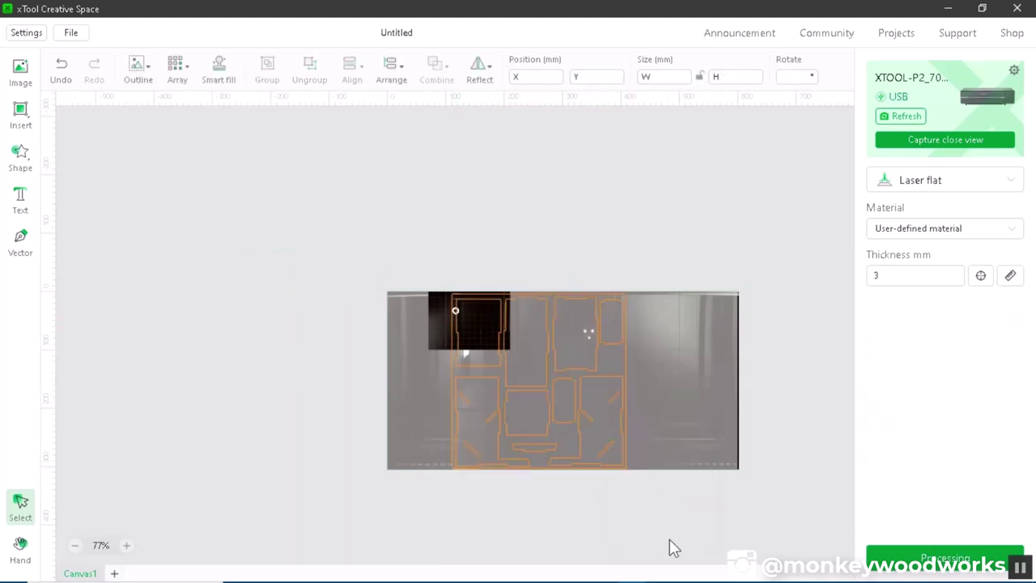
scroll(631, 361, "up", 5)
left_click(615, 349)
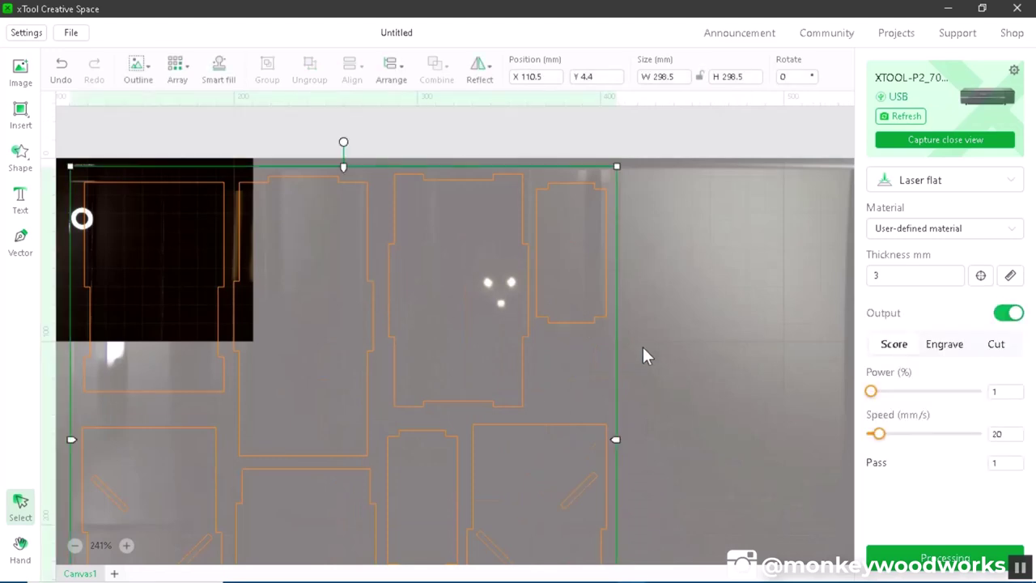
left_click(642, 356)
scroll(564, 227, "down", 5)
scroll(564, 229, "up", 2)
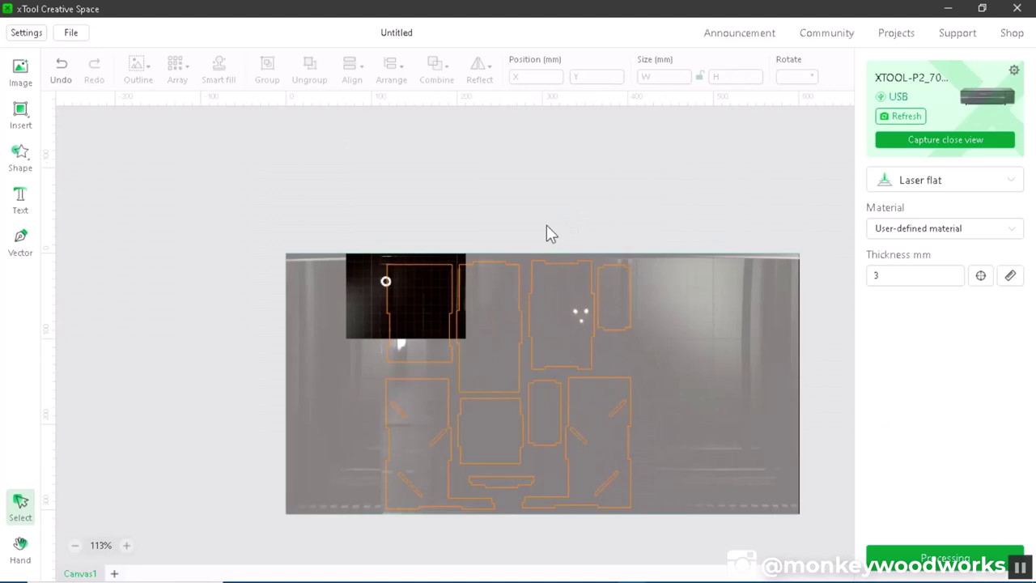
left_click_drag(705, 182, 328, 541)
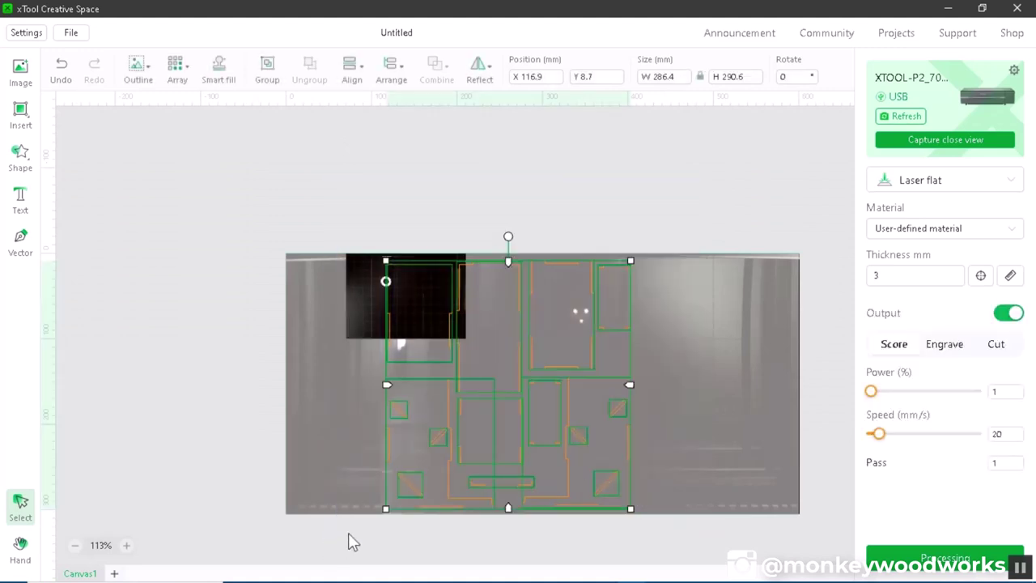
Switch the selected parts to Cut with 60% power and 10 mm/s speed
left_click(994, 348)
left_click(992, 394)
key("BackSpace")
type("60")
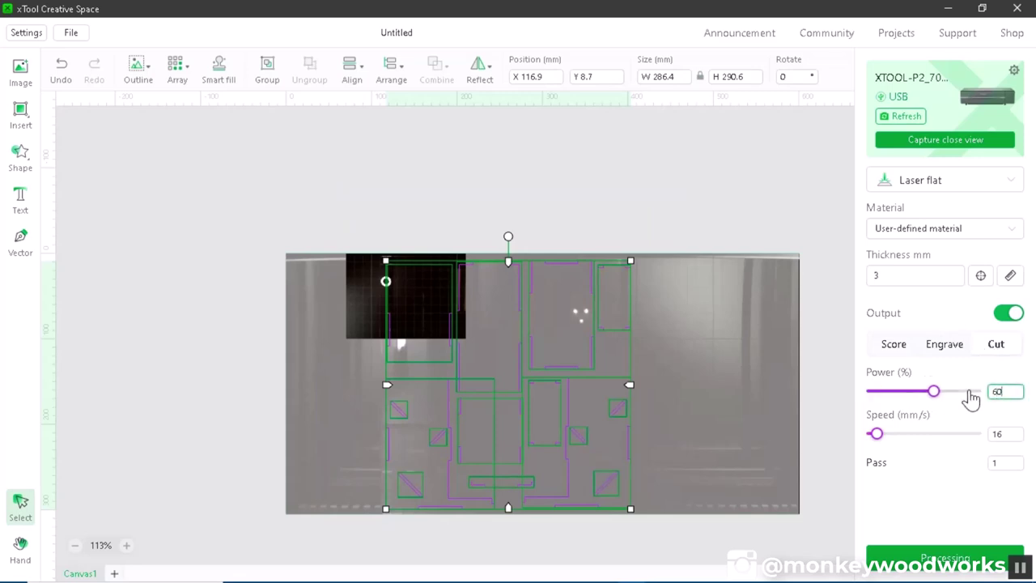
left_click(1011, 433)
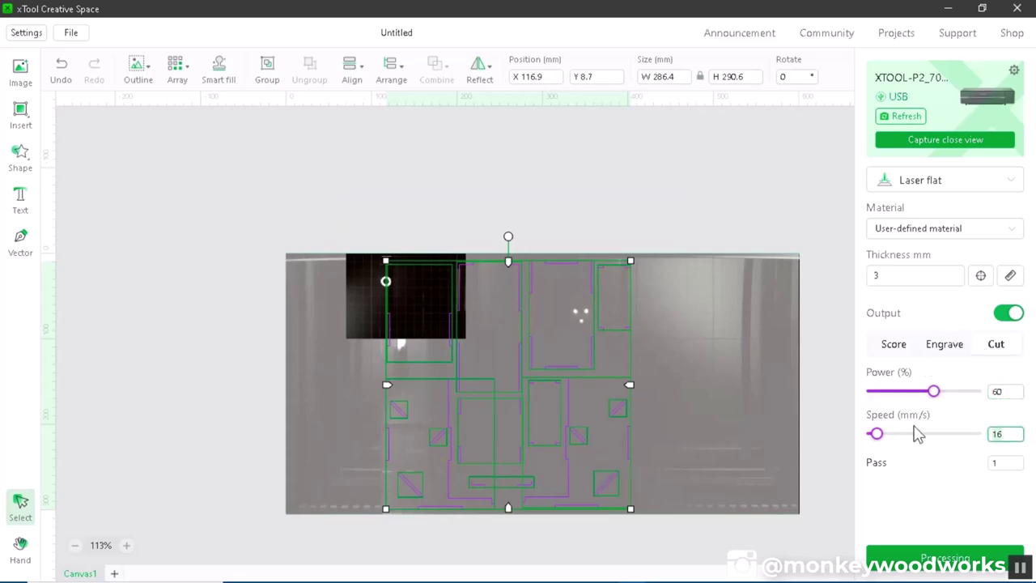
Reselect all the dice tower parts and re-enter a 3 mm material thickness
left_click(696, 247)
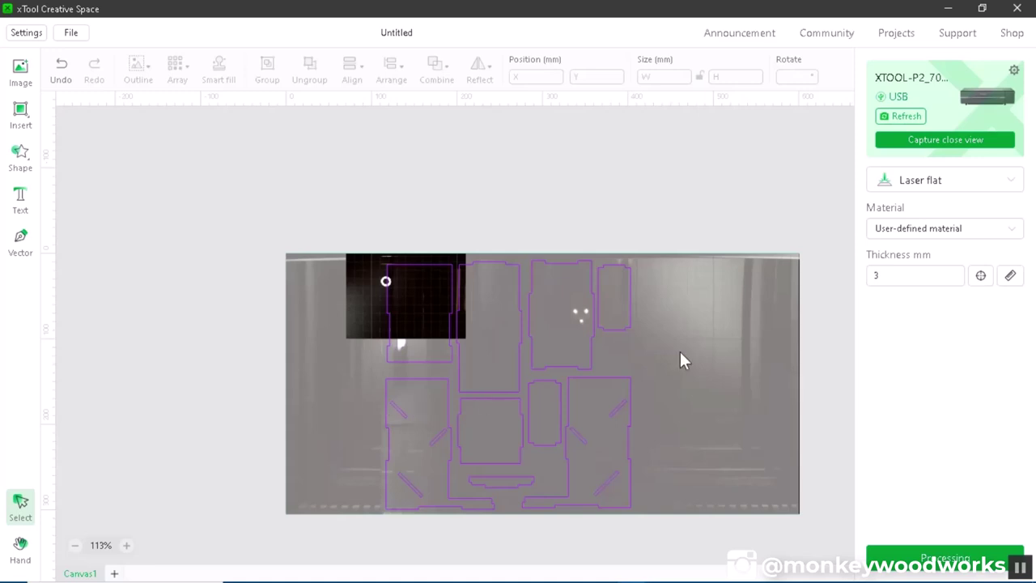
left_click_drag(753, 222, 331, 544)
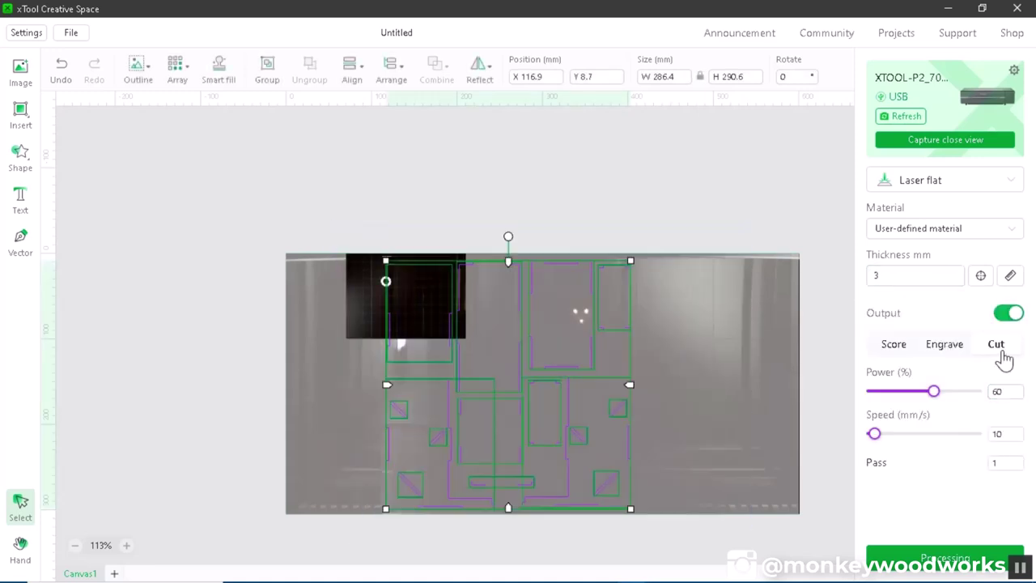
left_click(897, 273)
key("BackSpace")
type("3")
Open the Processing preview of all dice tower pieces, estimated at 00:07:22
left_click(939, 557)
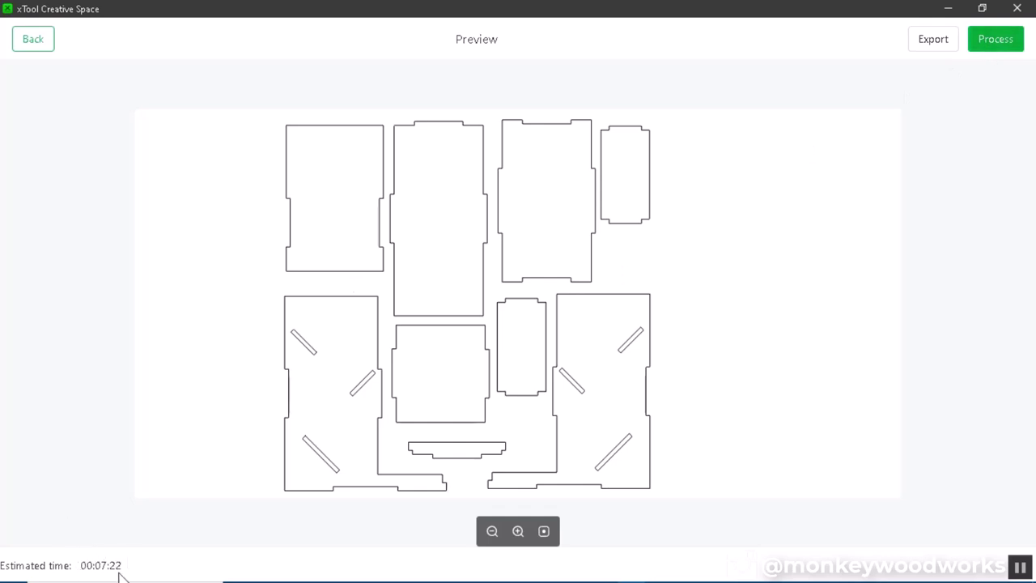
Start the laser job from the preview and let it run to Complete at 00:06:53
left_click(996, 39)
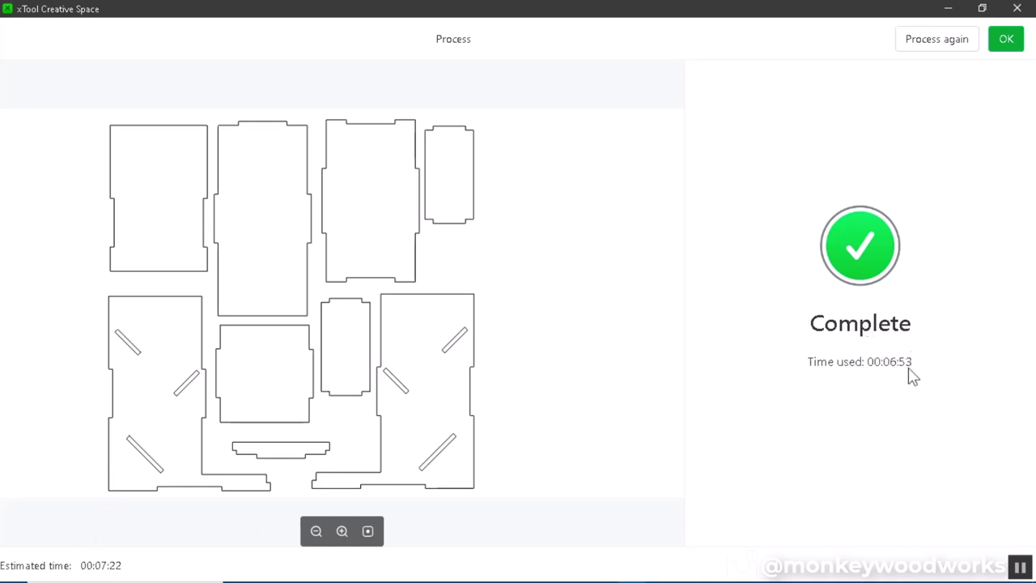
Dismiss the Complete screen to return to the design canvas
left_click(1011, 40)
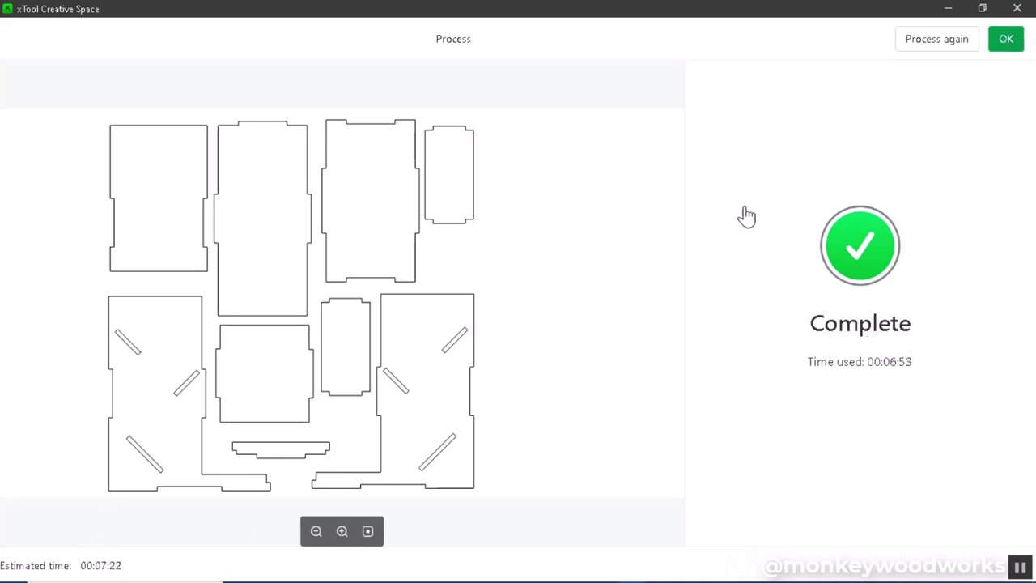